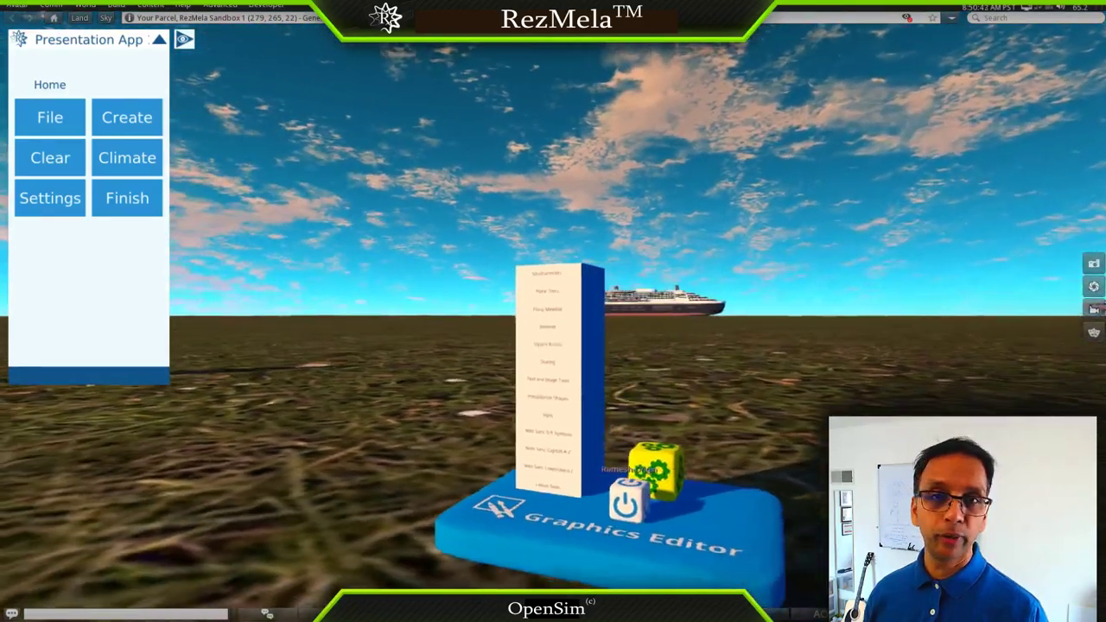
Place a 32m grid from the Layout Tools category on the ground in front of the Graphics Editor.
{"action": "left_click_drag", "start_coordinate": [568, 316], "coordinate": [609, 330], "text": "alt"}
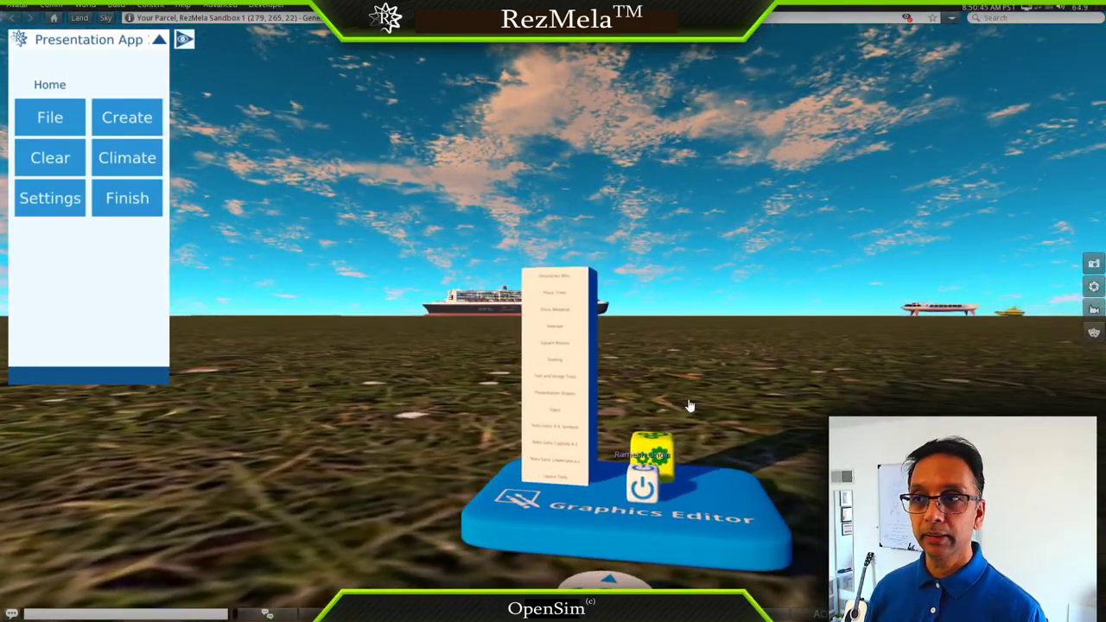
{"action": "left_click", "coordinate": [565, 450], "text": "alt"}
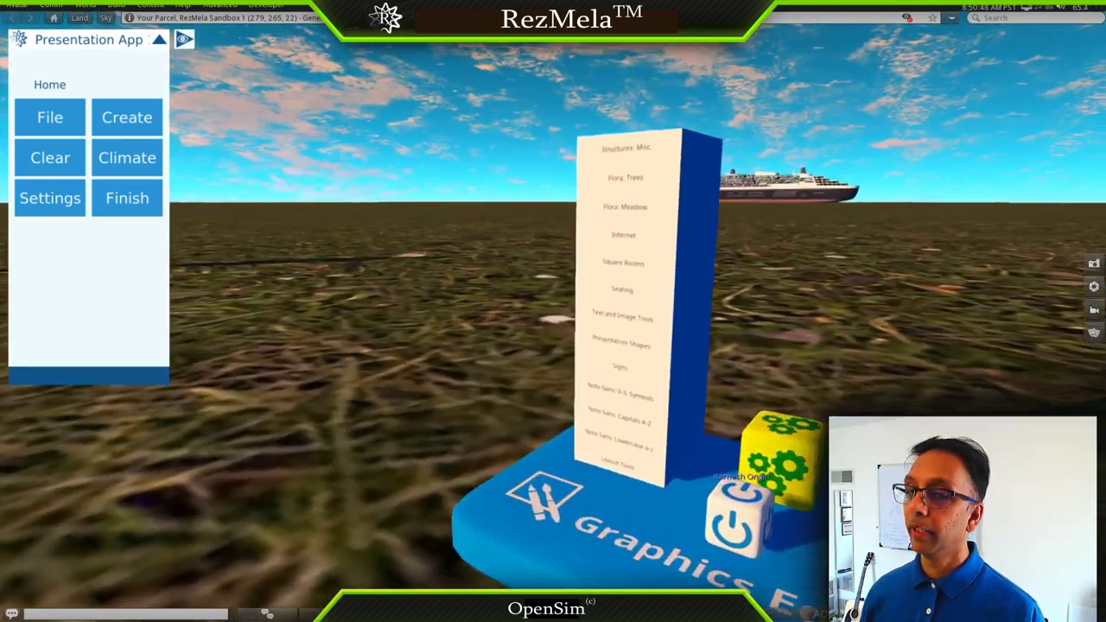
{"action": "left_click_drag", "start_coordinate": [566, 450], "coordinate": [566, 472], "text": "alt"}
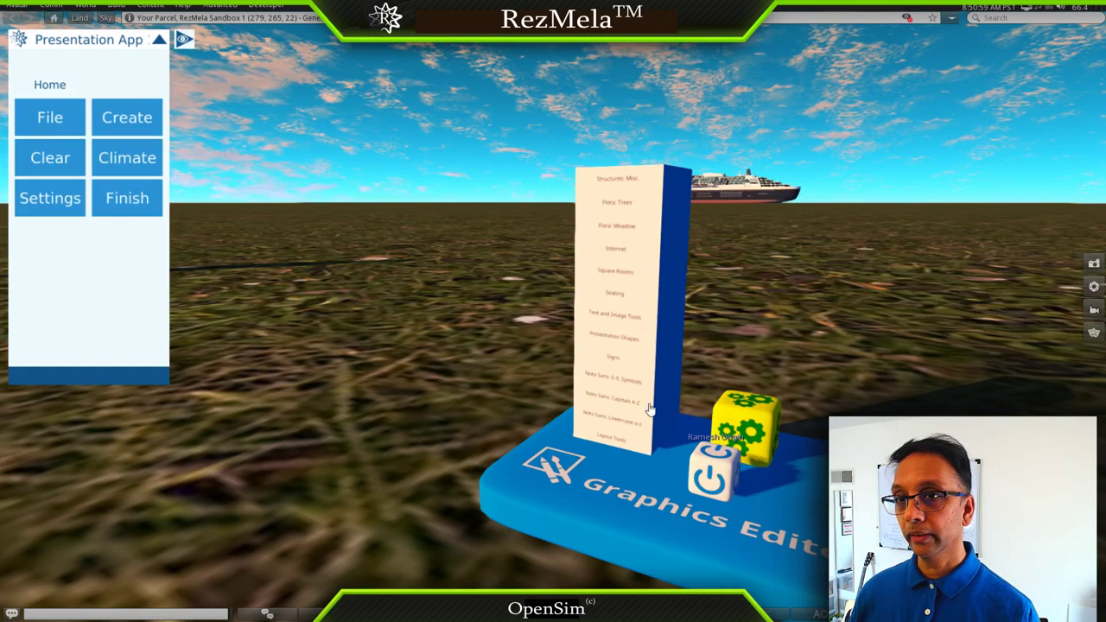
{"action": "left_click_drag", "start_coordinate": [639, 459], "coordinate": [545, 316], "text": "alt"}
{"action": "left_click", "coordinate": [148, 130]}
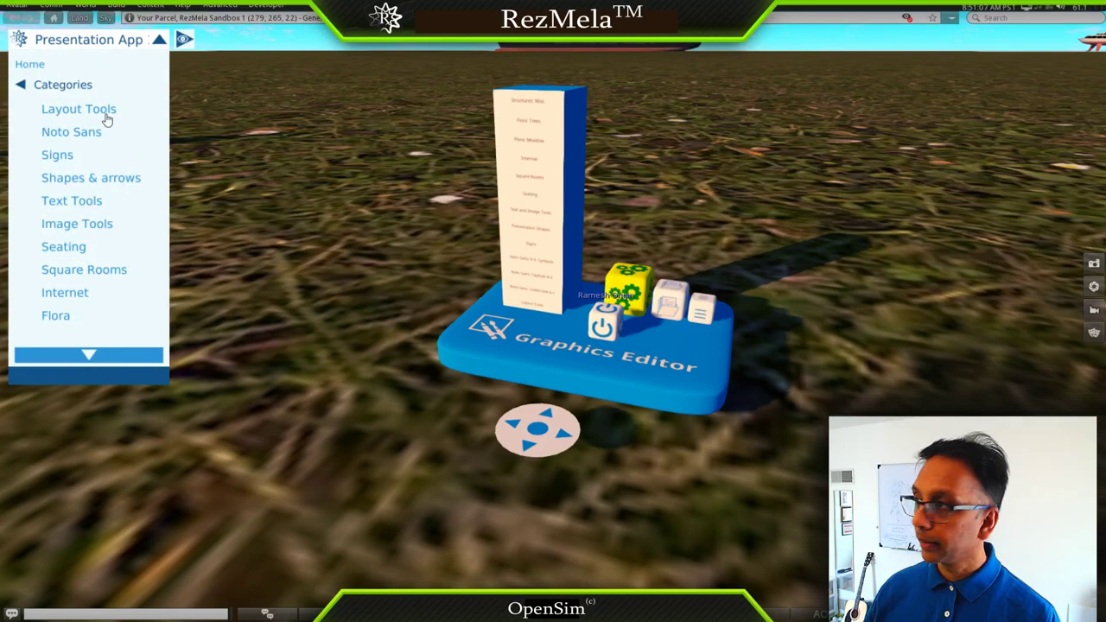
{"action": "left_click", "coordinate": [78, 109]}
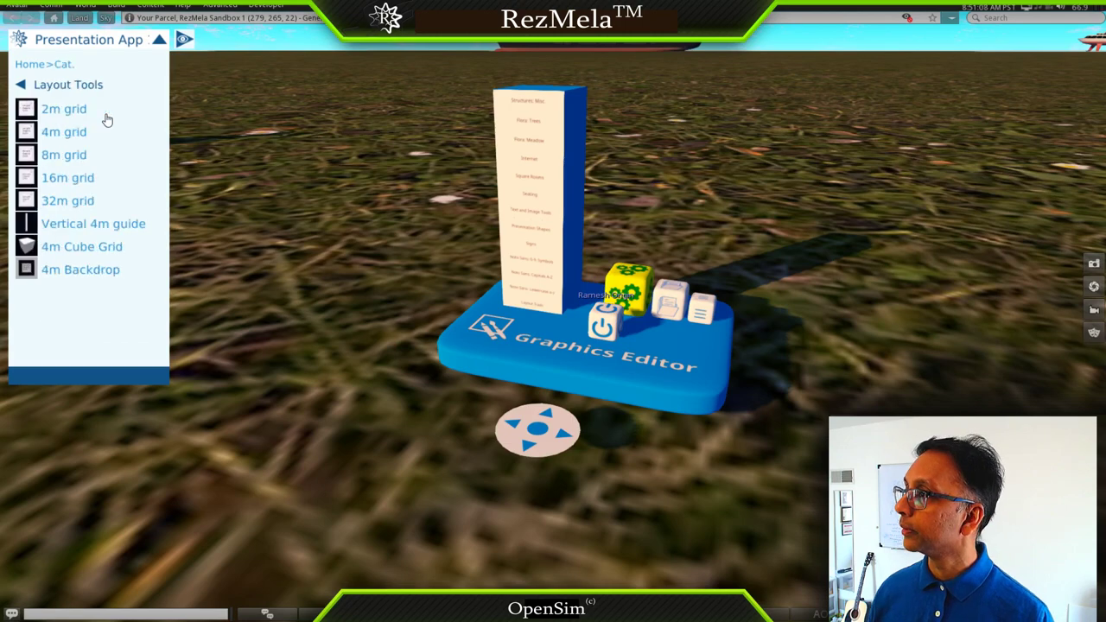
{"action": "left_click", "coordinate": [66, 207]}
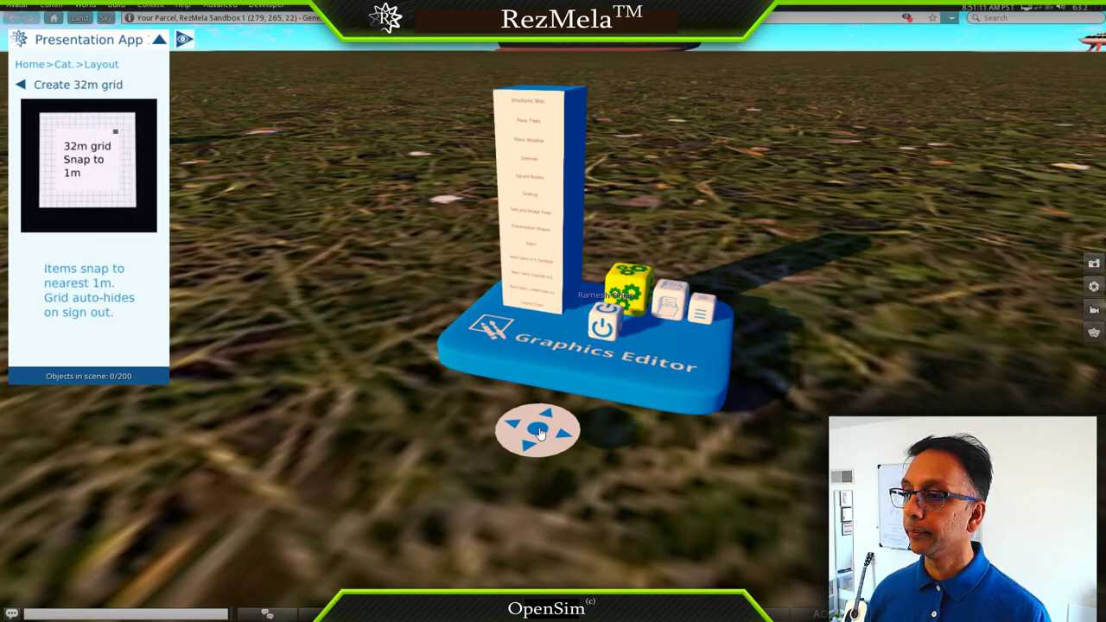
{"action": "left_click", "coordinate": [539, 432]}
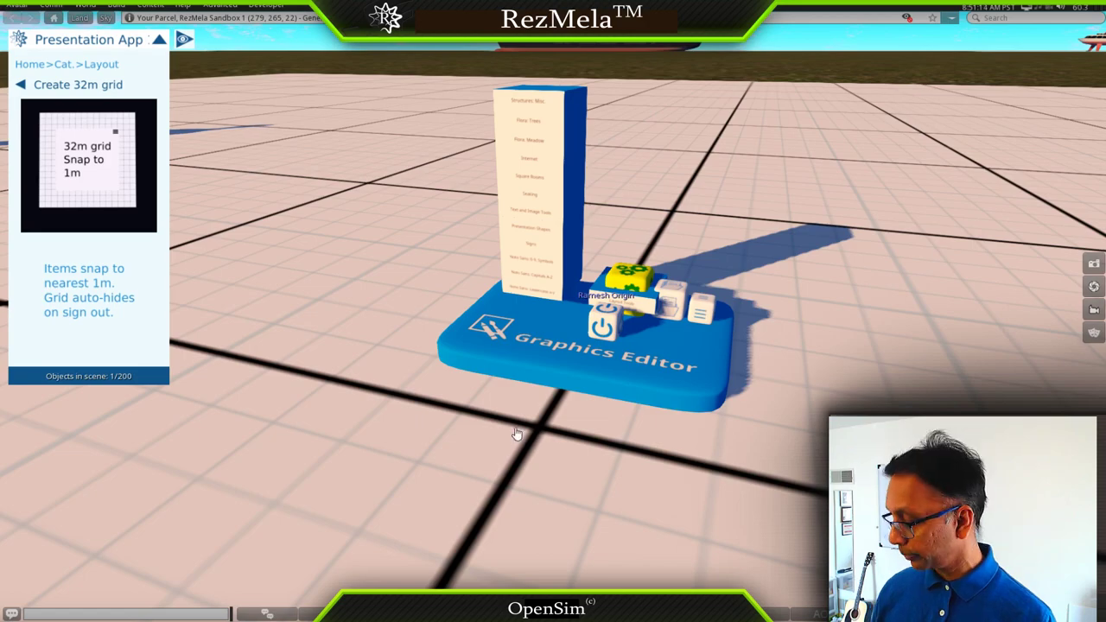
Enlarge the placed 32m grid with repeated +100% resizes.
{"action": "scroll", "coordinate": [516, 433], "scroll_direction": "down", "scroll_amount": 5}
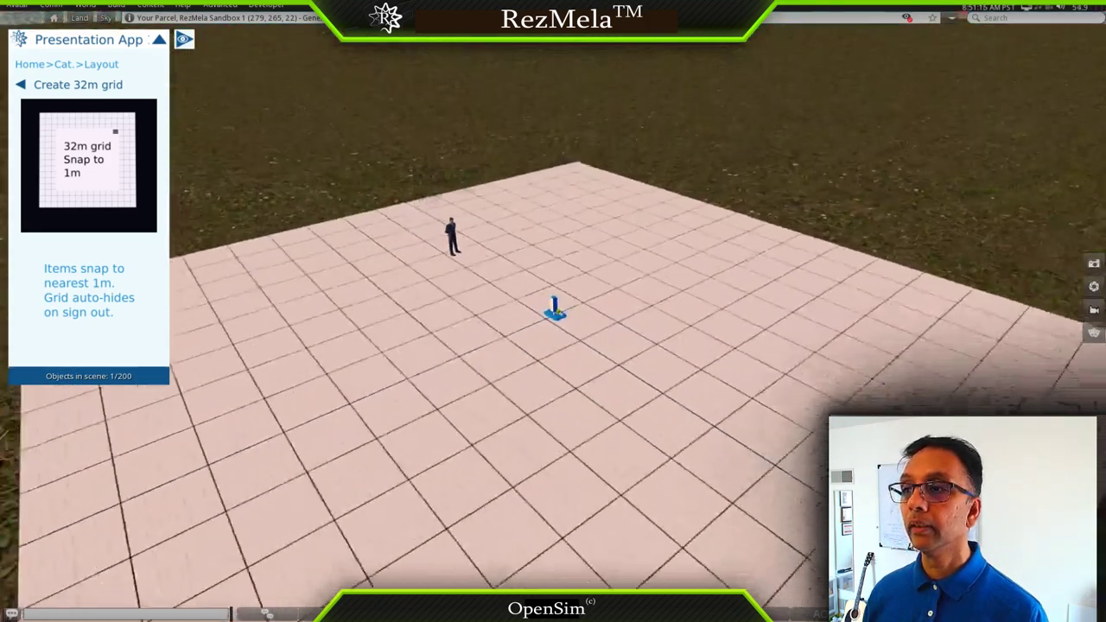
{"action": "scroll", "coordinate": [554, 311], "scroll_direction": "down", "scroll_amount": 2}
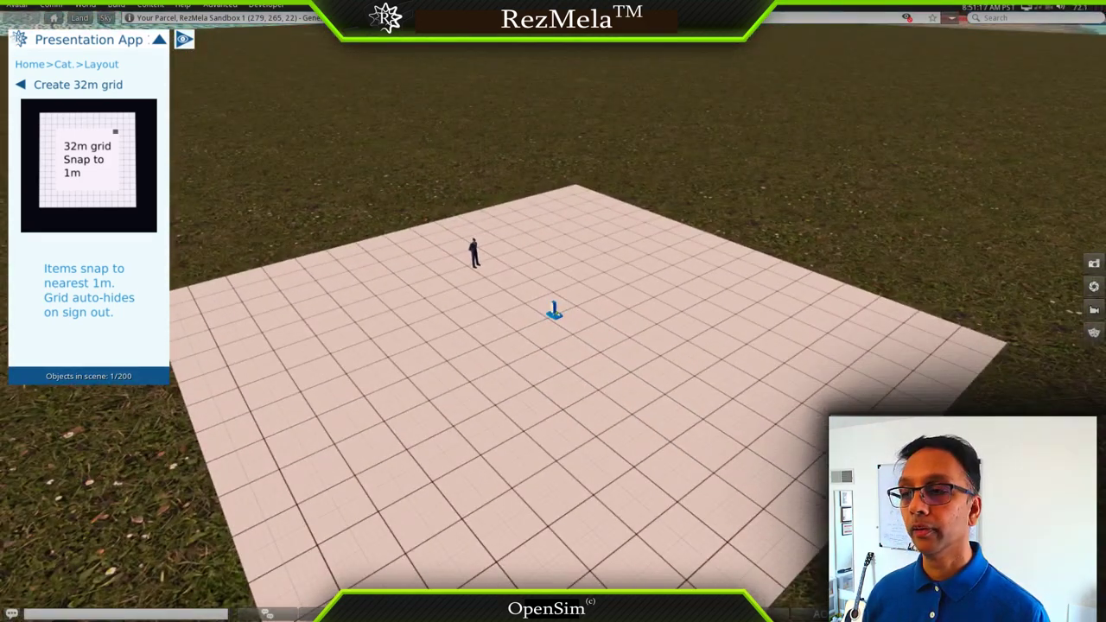
{"action": "left_click_drag", "start_coordinate": [555, 311], "coordinate": [562, 288], "text": "alt"}
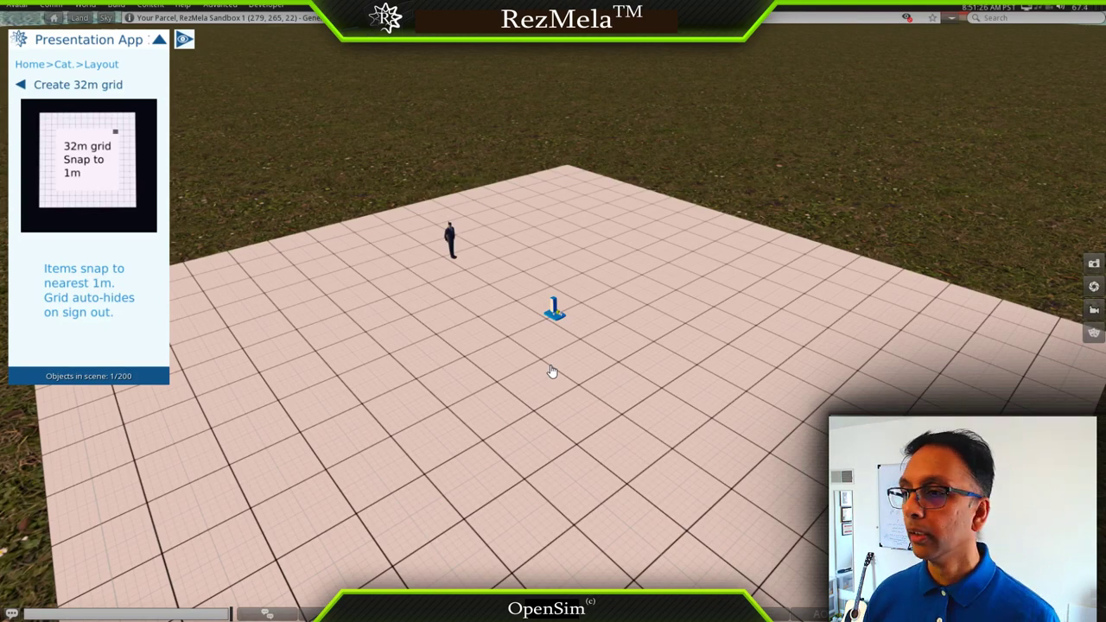
{"action": "left_click", "coordinate": [552, 372]}
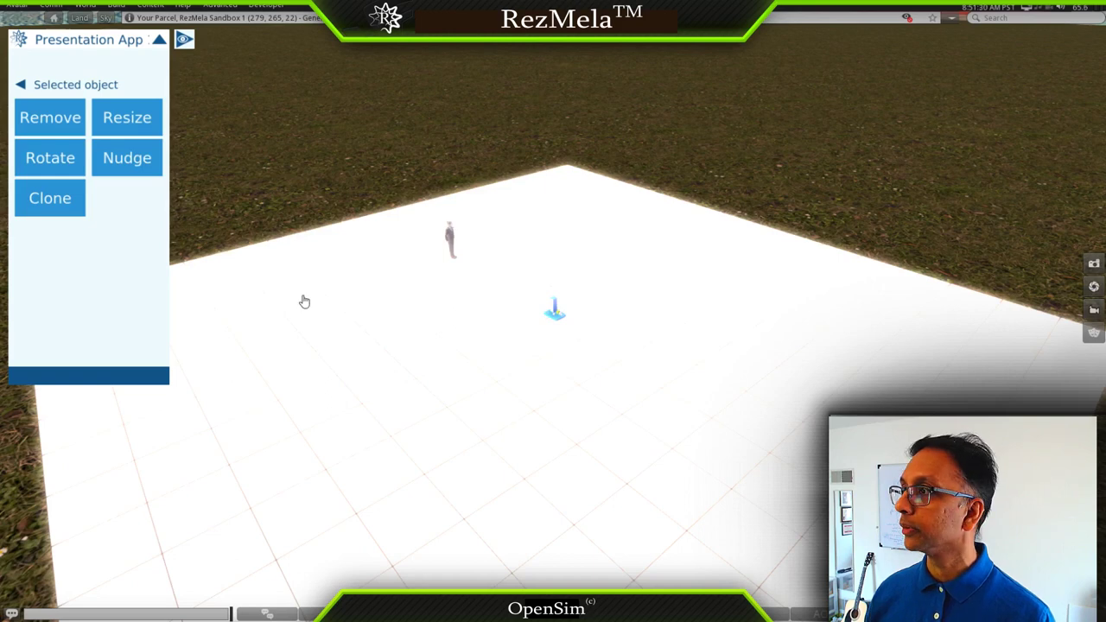
{"action": "left_click", "coordinate": [134, 128]}
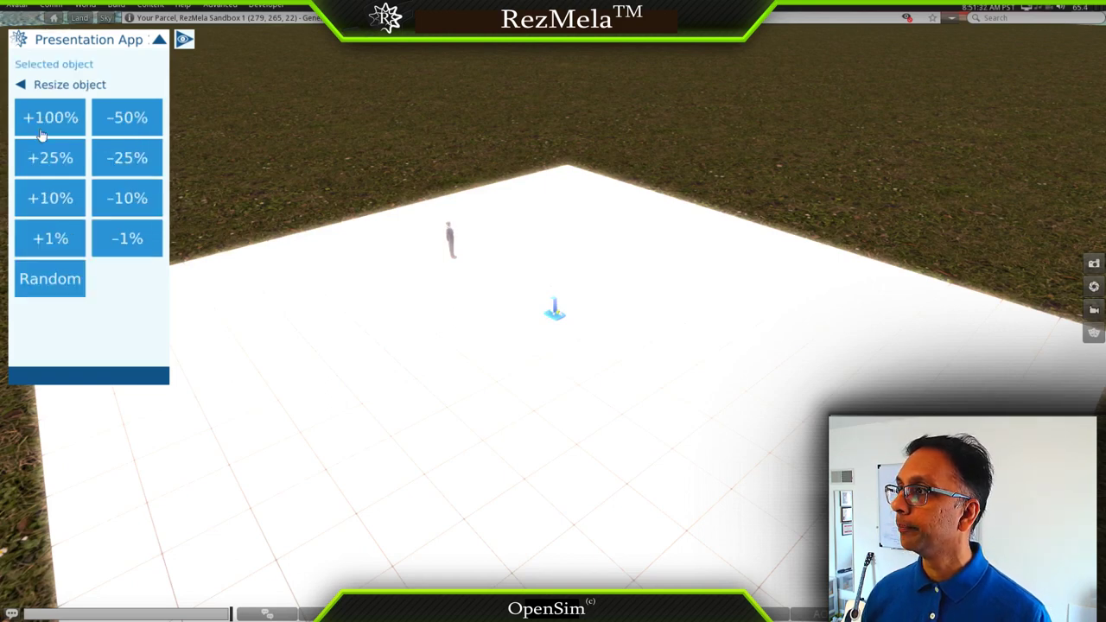
{"action": "left_click", "coordinate": [43, 130]}
{"action": "left_click", "coordinate": [43, 127]}
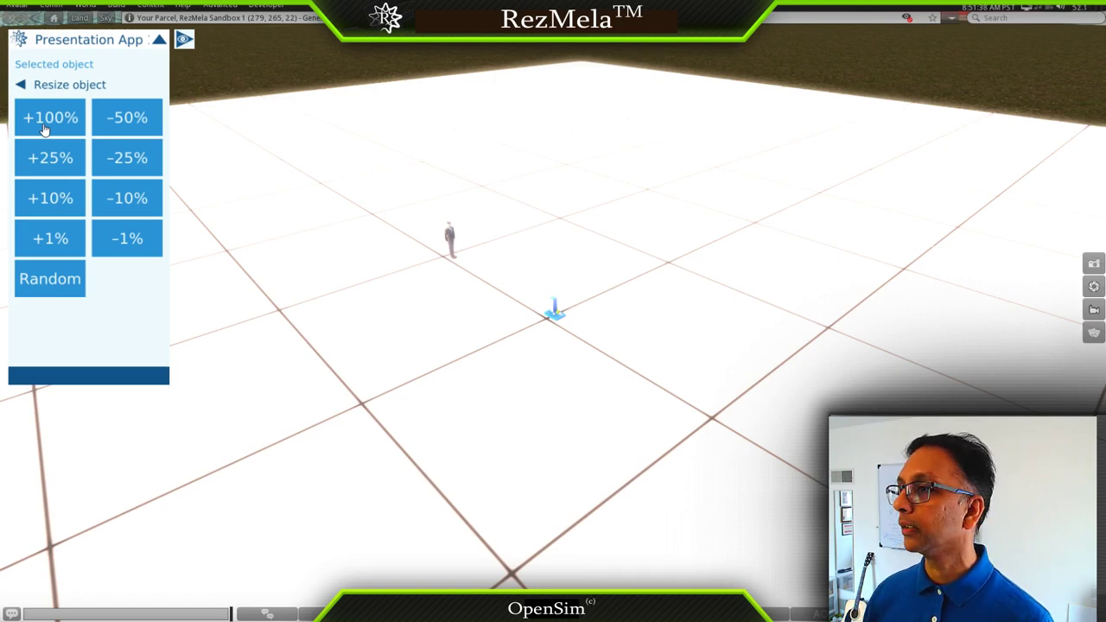
{"action": "left_click", "coordinate": [48, 126]}
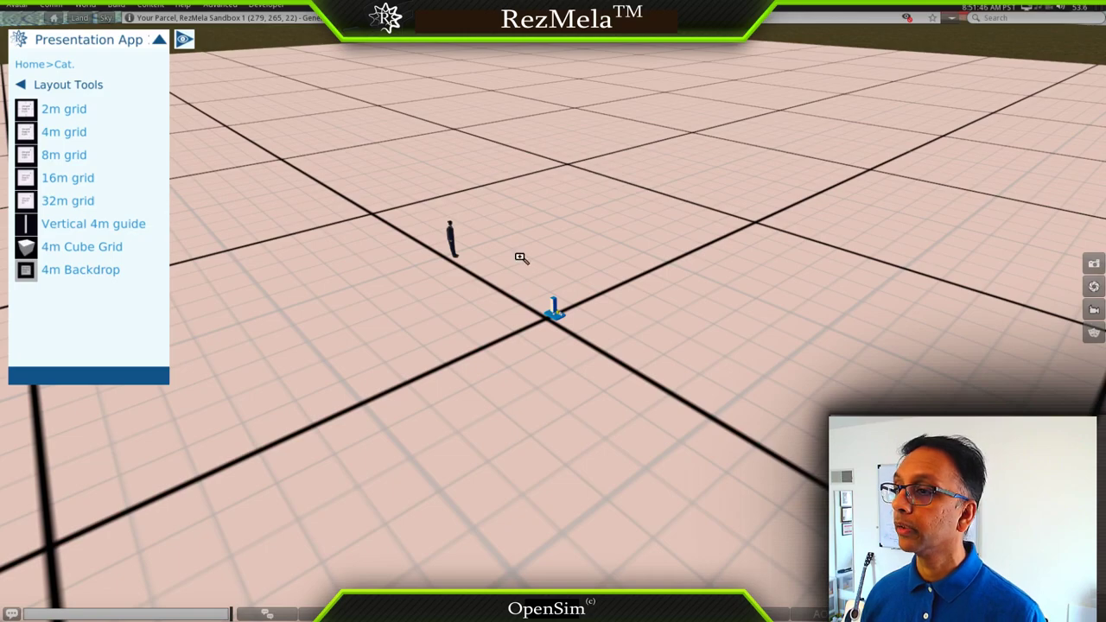
Place a Hexagonal Room from the Structures Miscellany category on the enlarged grid, a few grid squares beyond the avatar.
{"action": "key", "text": "Escape"}
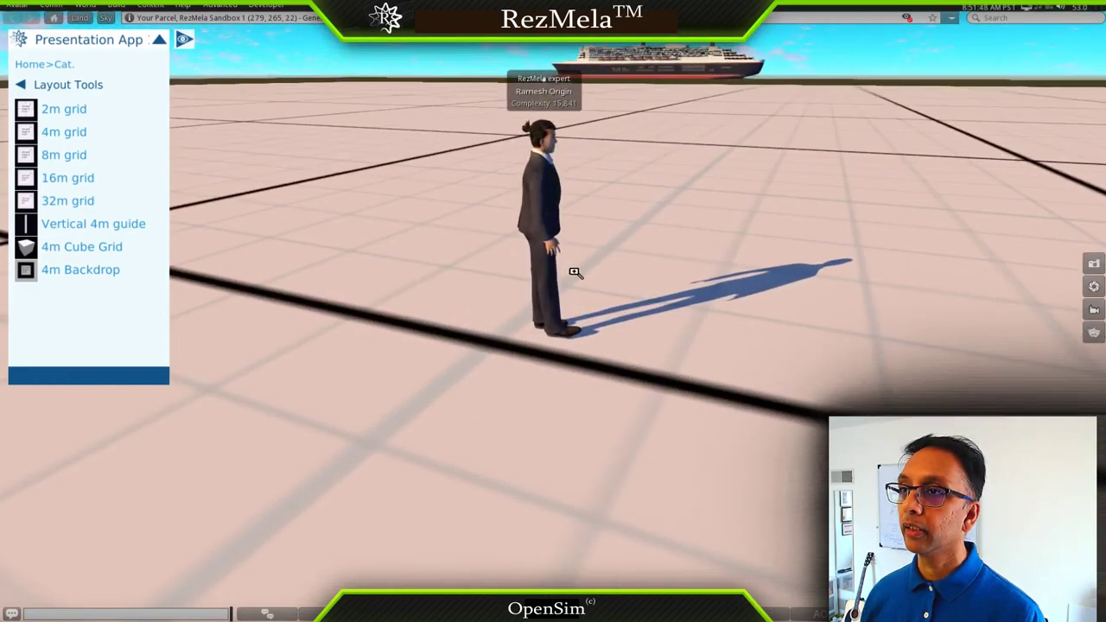
{"action": "mouse_move", "coordinate": [654, 211]}
{"action": "left_mouse_down", "text": "alt"}
{"action": "mouse_move", "coordinate": [687, 212]}
{"action": "mouse_move", "coordinate": [670, 311]}
{"action": "mouse_move", "coordinate": [652, 299]}
{"action": "mouse_move", "coordinate": [671, 290]}
{"action": "mouse_move", "coordinate": [654, 290]}
{"action": "mouse_move", "coordinate": [658, 220]}
{"action": "mouse_move", "coordinate": [654, 228]}
{"action": "left_mouse_up", "text": "alt"}
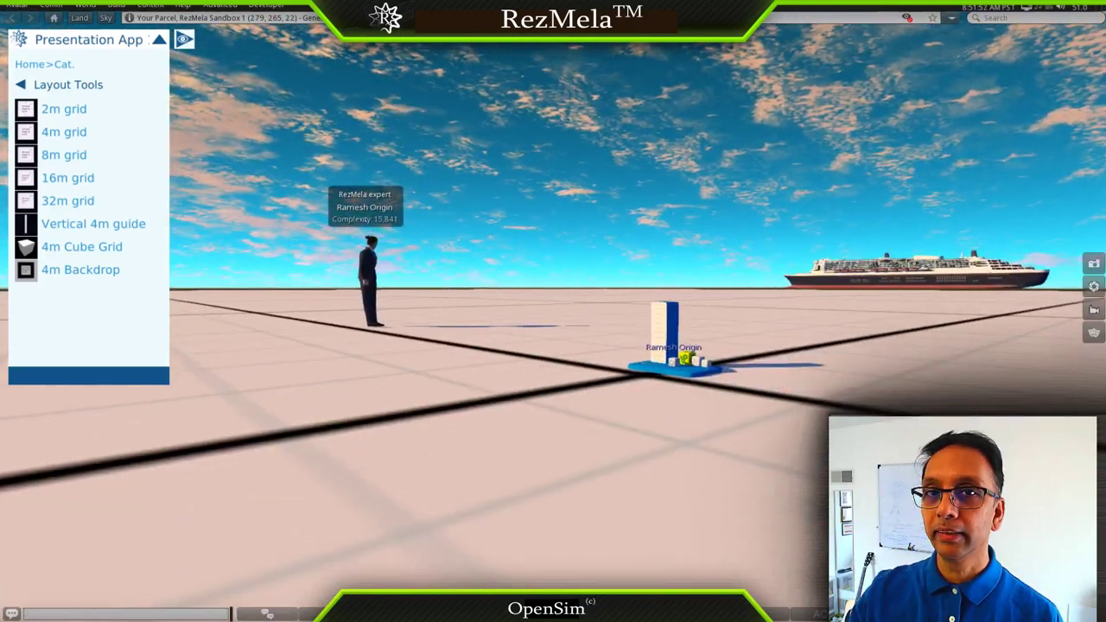
{"action": "scroll", "coordinate": [552, 311], "scroll_direction": "up", "scroll_amount": 1}
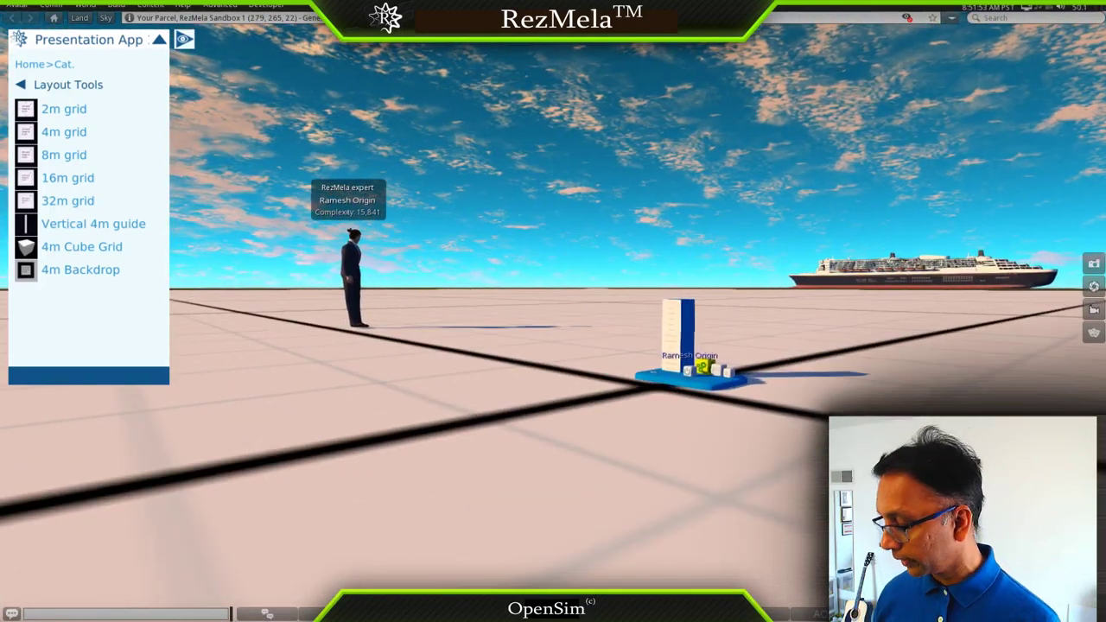
{"action": "left_click_drag", "start_coordinate": [654, 345], "coordinate": [555, 330], "text": "ctrl+alt"}
{"action": "left_click_drag", "start_coordinate": [583, 544], "coordinate": [639, 431], "text": "alt"}
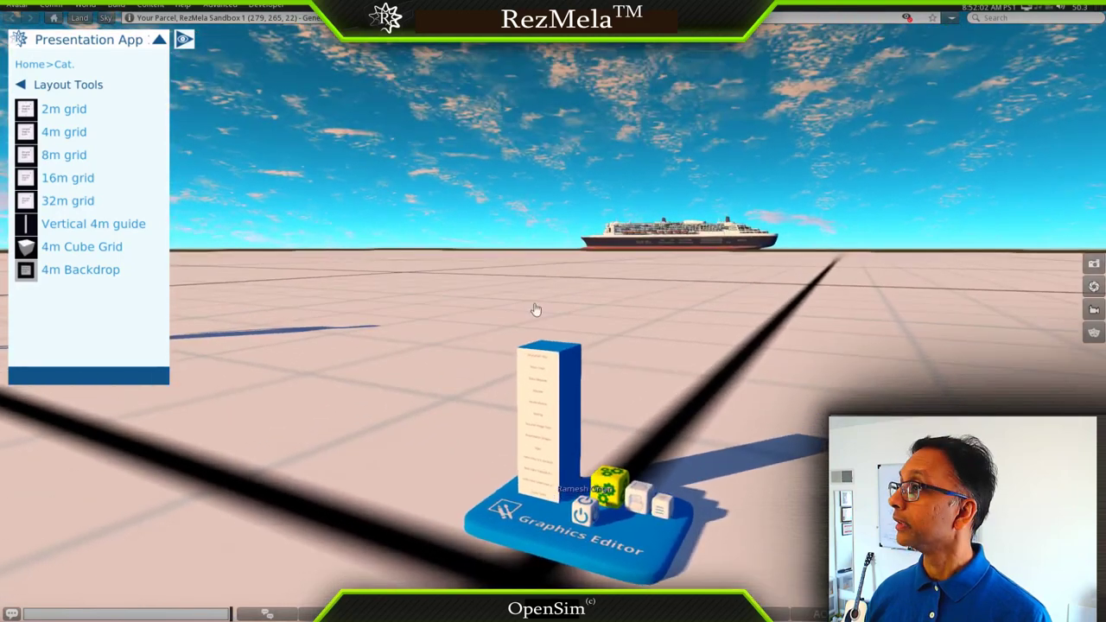
{"action": "left_click", "coordinate": [26, 67]}
{"action": "left_click", "coordinate": [122, 128]}
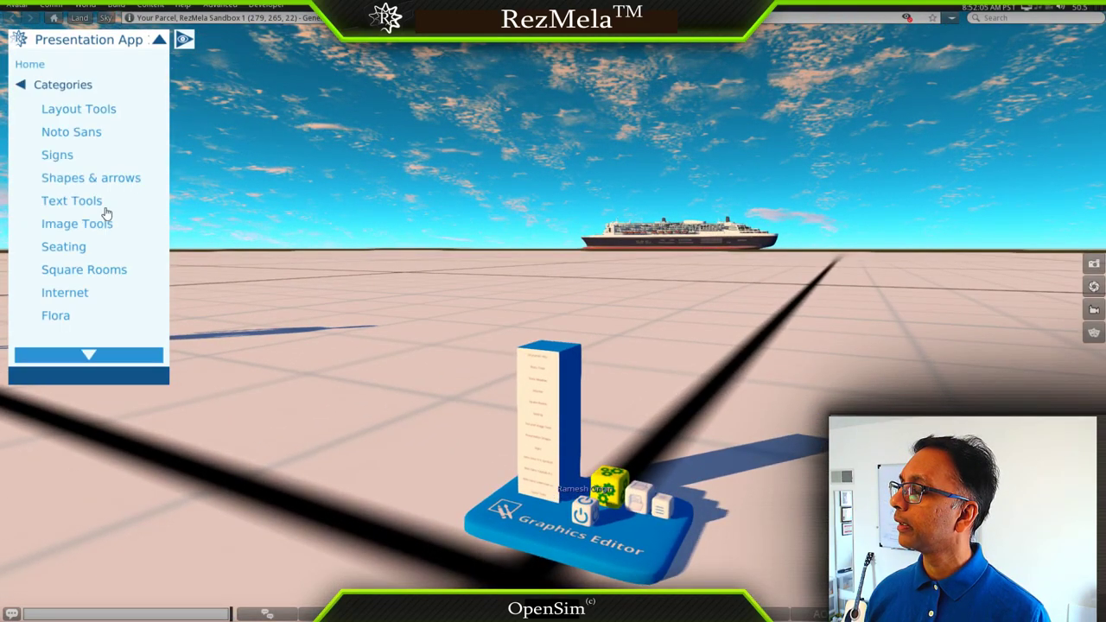
{"action": "left_click", "coordinate": [87, 356]}
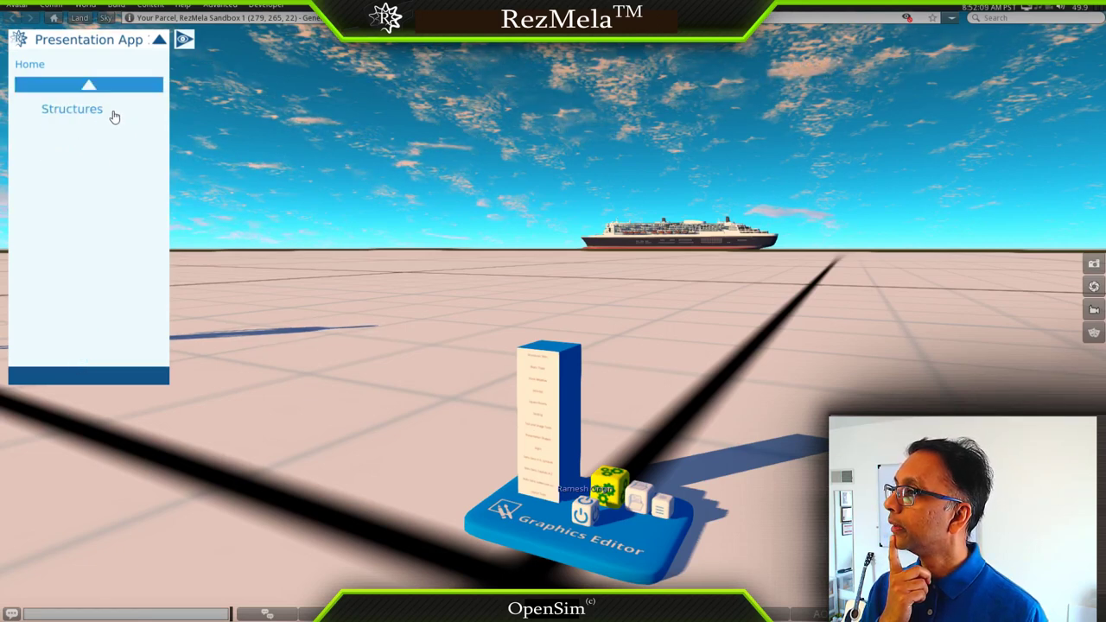
{"action": "left_click", "coordinate": [113, 115]}
{"action": "left_click", "coordinate": [86, 121]}
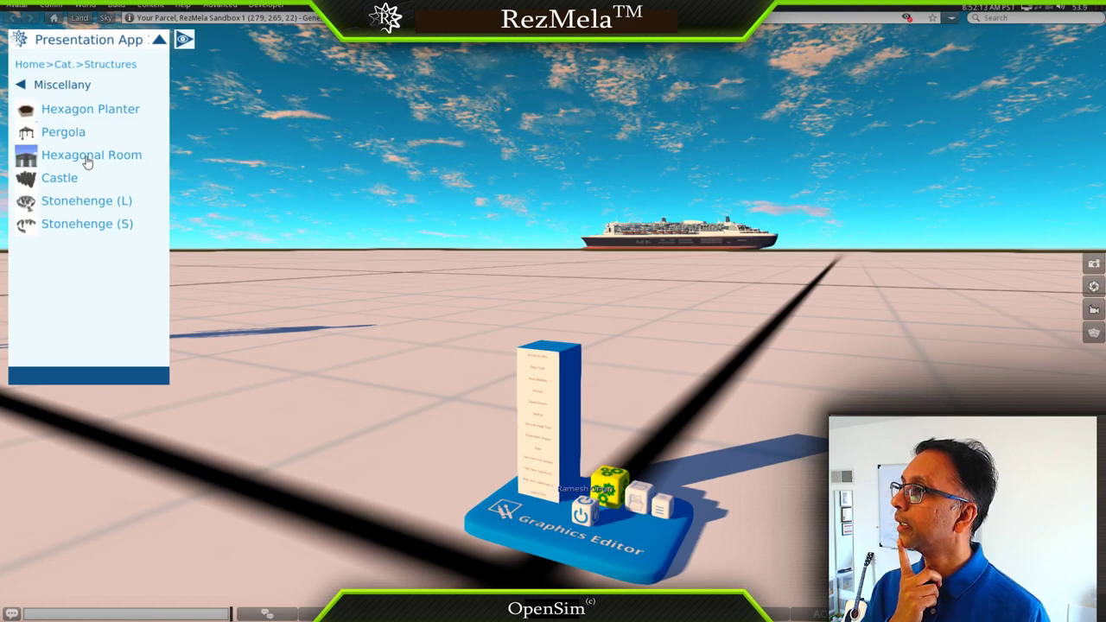
{"action": "left_click", "coordinate": [87, 162]}
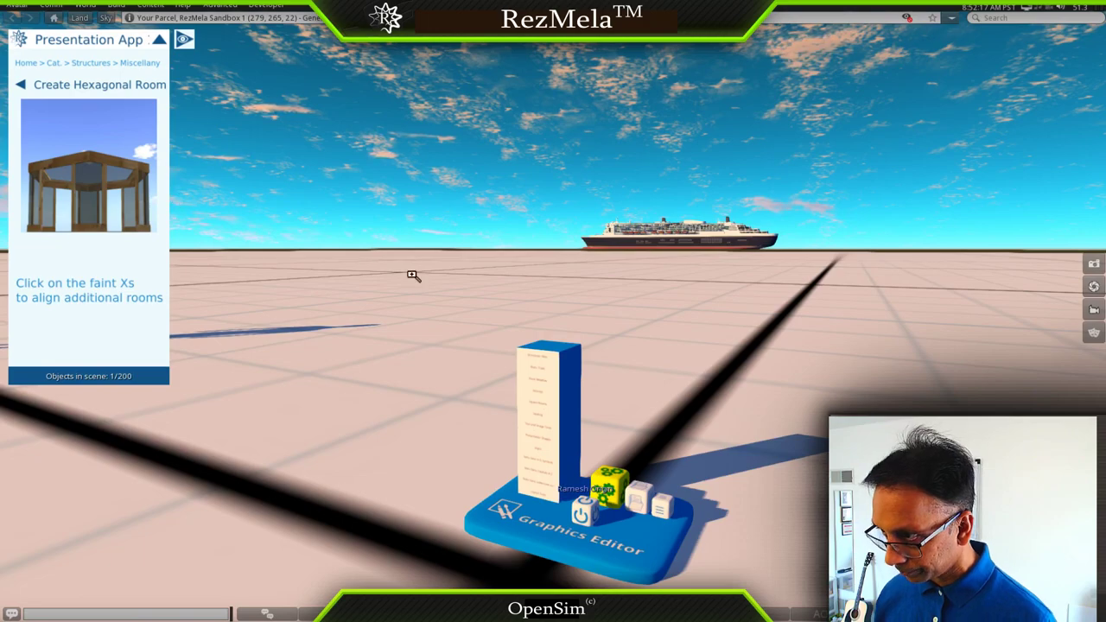
{"action": "left_click_drag", "start_coordinate": [413, 275], "coordinate": [603, 413], "text": "alt"}
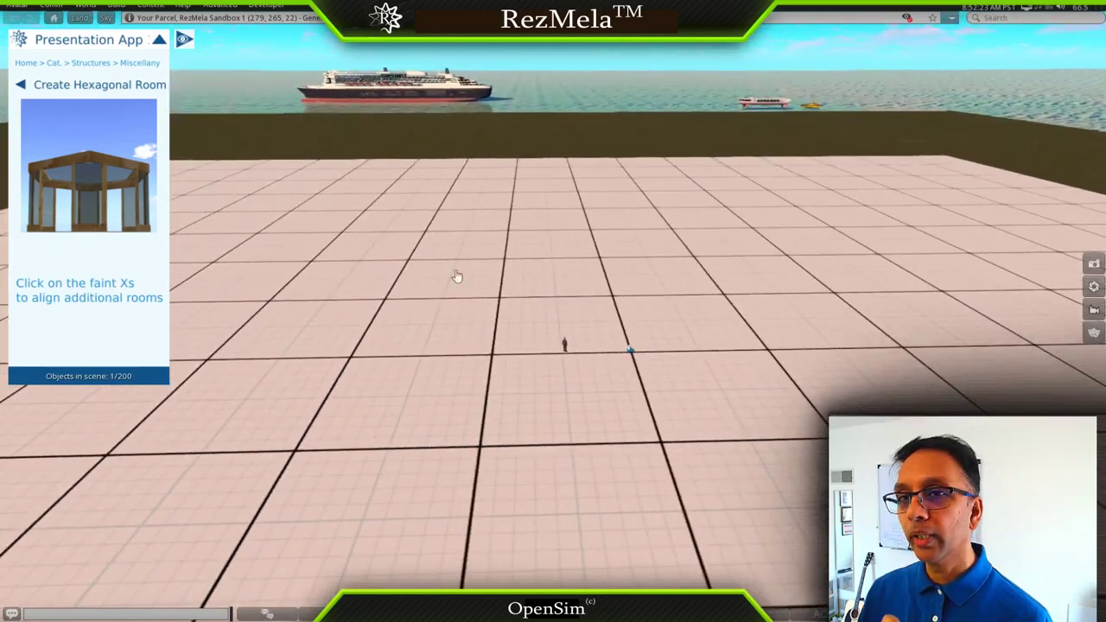
{"action": "left_click", "coordinate": [411, 266]}
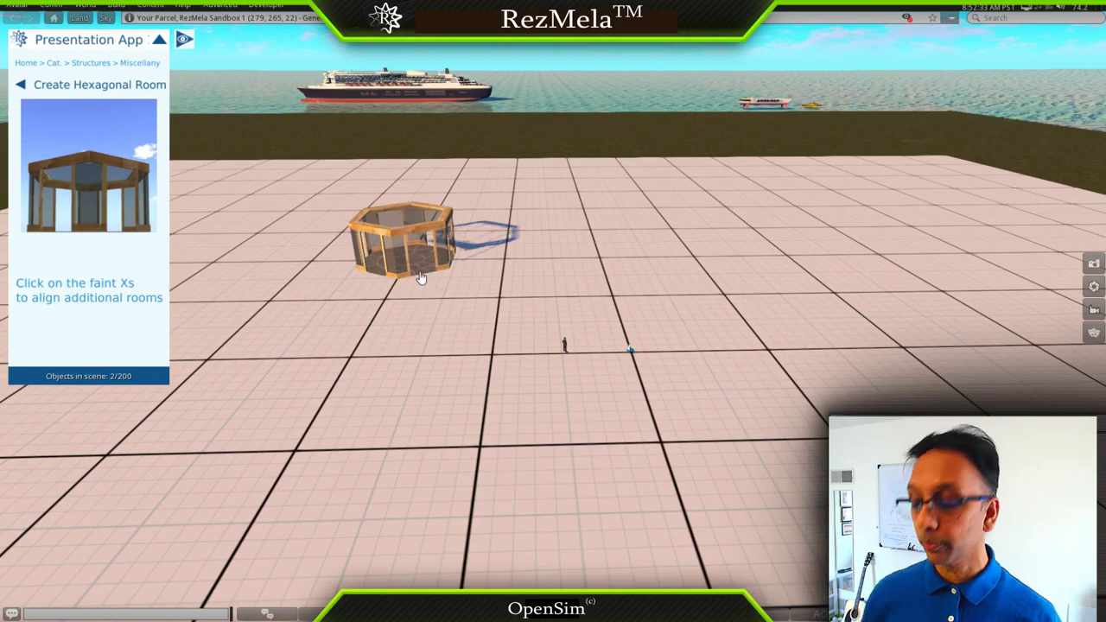
Add two more hexagonal rooms on the faint alignment Xs beside the existing one, forming a joined cluster of three.
{"action": "left_click_drag", "start_coordinate": [397, 251], "coordinate": [337, 203], "text": "ctrl+alt"}
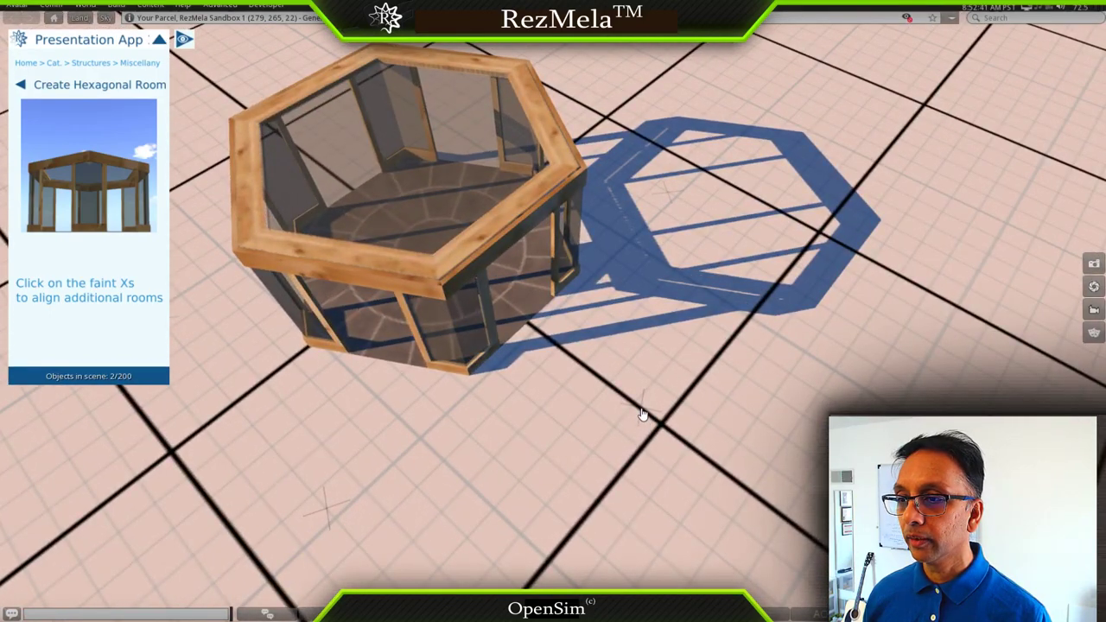
{"action": "left_click", "coordinate": [642, 414]}
{"action": "key", "text": "Escape"}
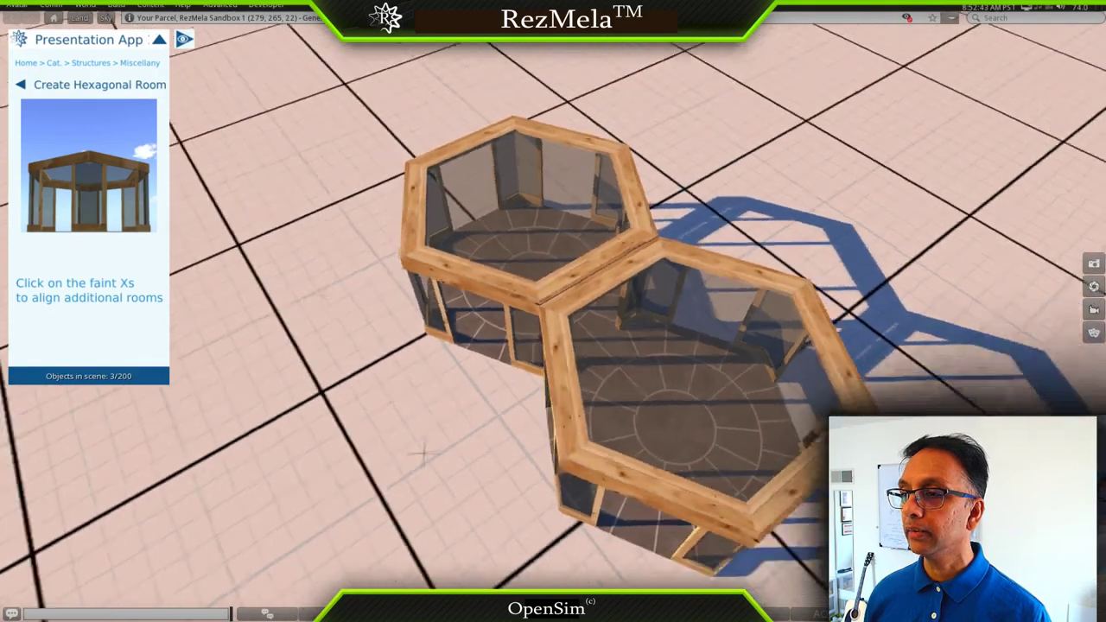
{"action": "left_click_drag", "start_coordinate": [508, 426], "coordinate": [508, 401], "text": "ctrl+alt"}
{"action": "left_click", "coordinate": [472, 430], "text": "alt"}
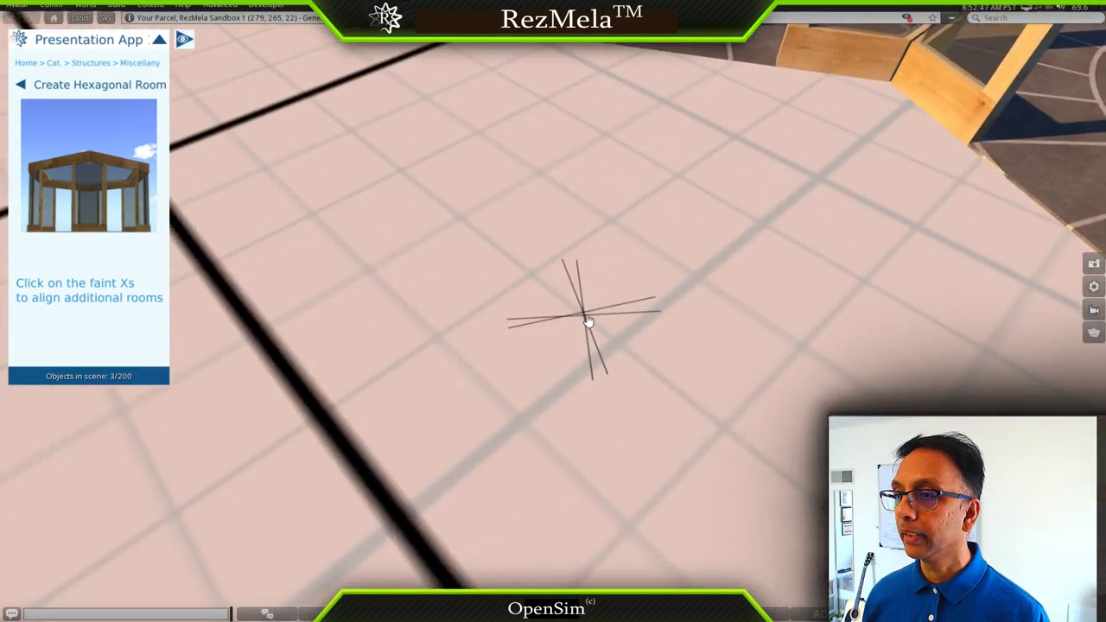
{"action": "left_click", "coordinate": [585, 319]}
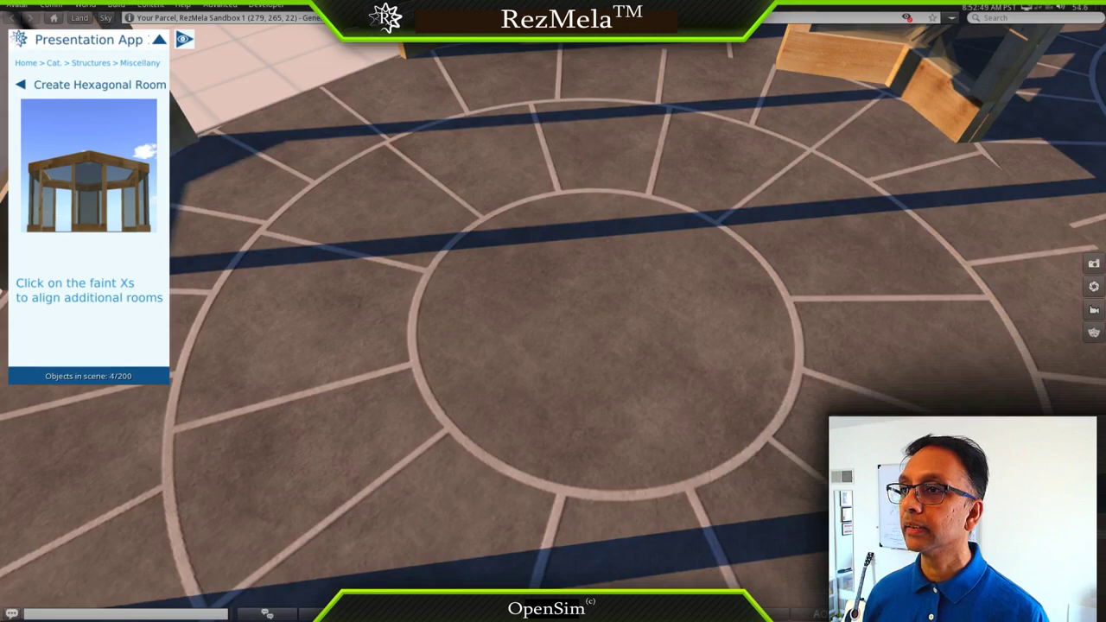
Inspect the cluster of three hexagonal rooms from above, and walk the avatar inside from one room to another.
{"action": "left_click_drag", "start_coordinate": [585, 319], "coordinate": [596, 398], "text": "alt"}
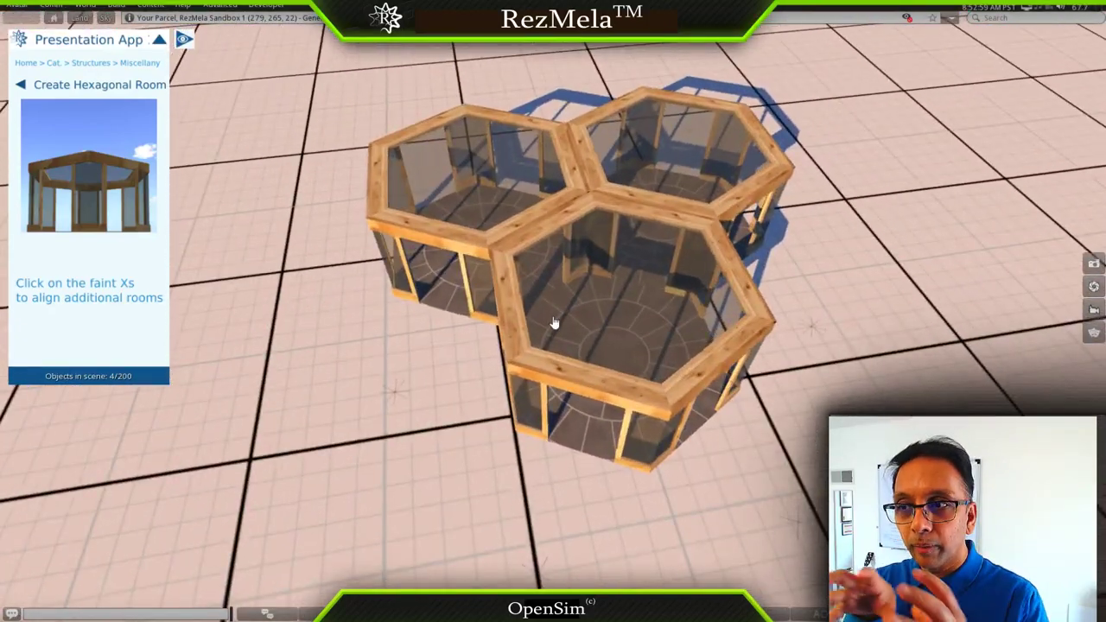
{"action": "key", "text": "Escape"}
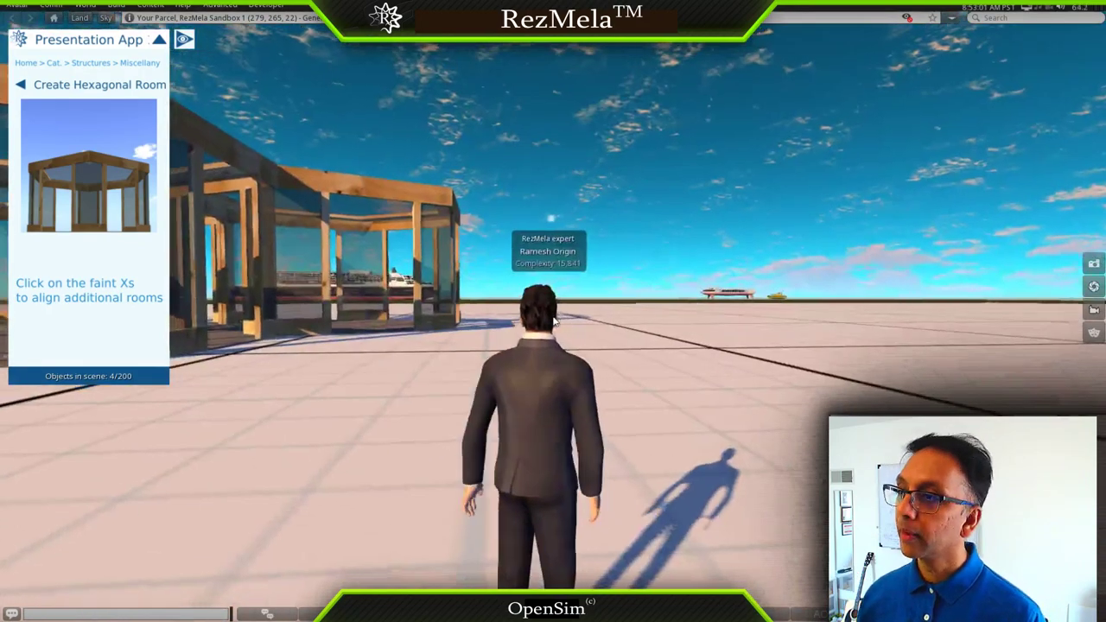
{"action": "key", "text": "Left"}
{"action": "key", "text": "Up"}
{"action": "key", "text": "Up"}
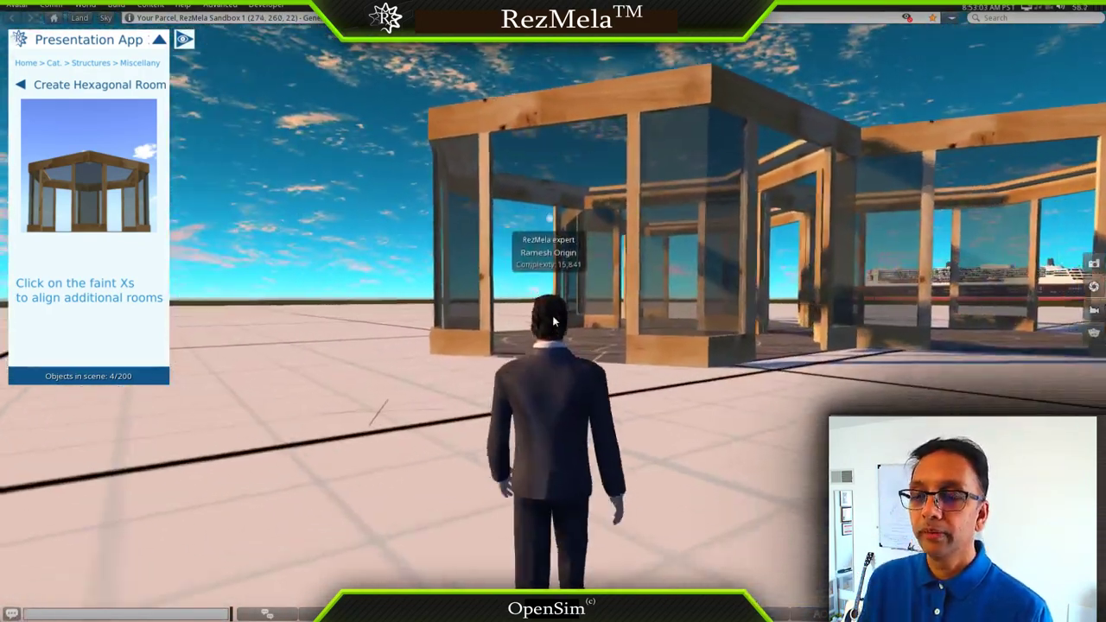
{"action": "key", "text": "Up"}
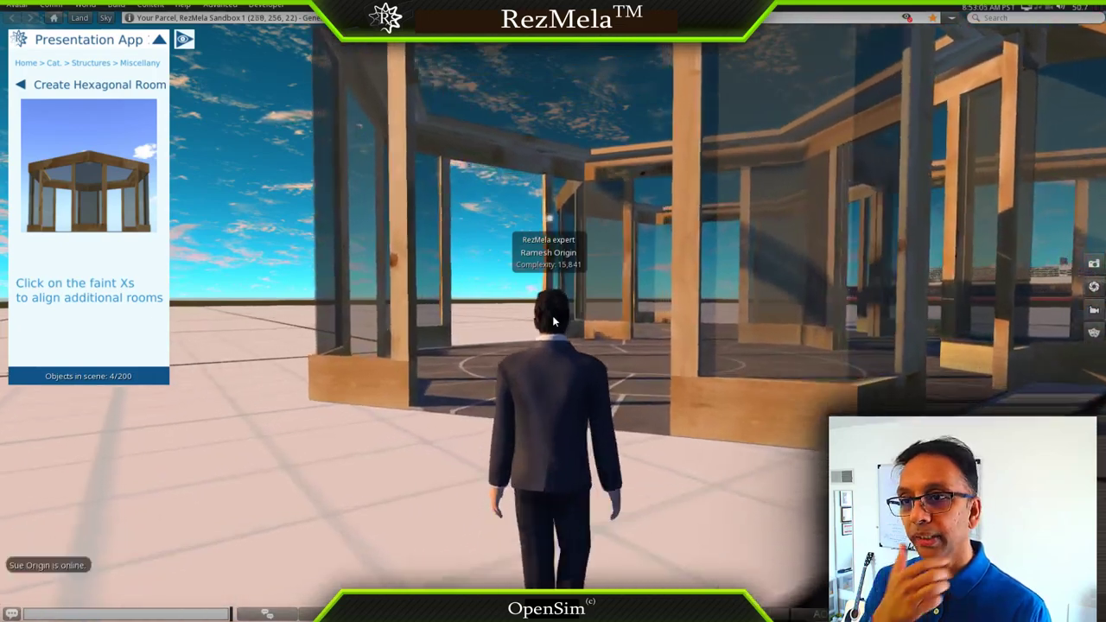
{"action": "key", "text": "Up"}
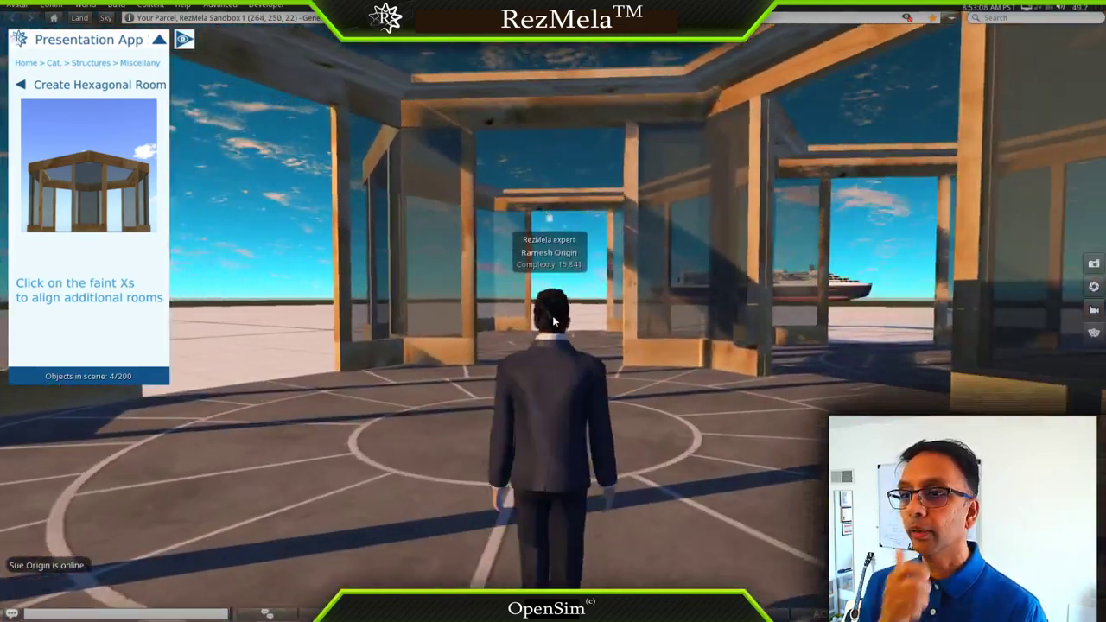
{"action": "key", "text": "Right"}
{"action": "key", "text": "Up"}
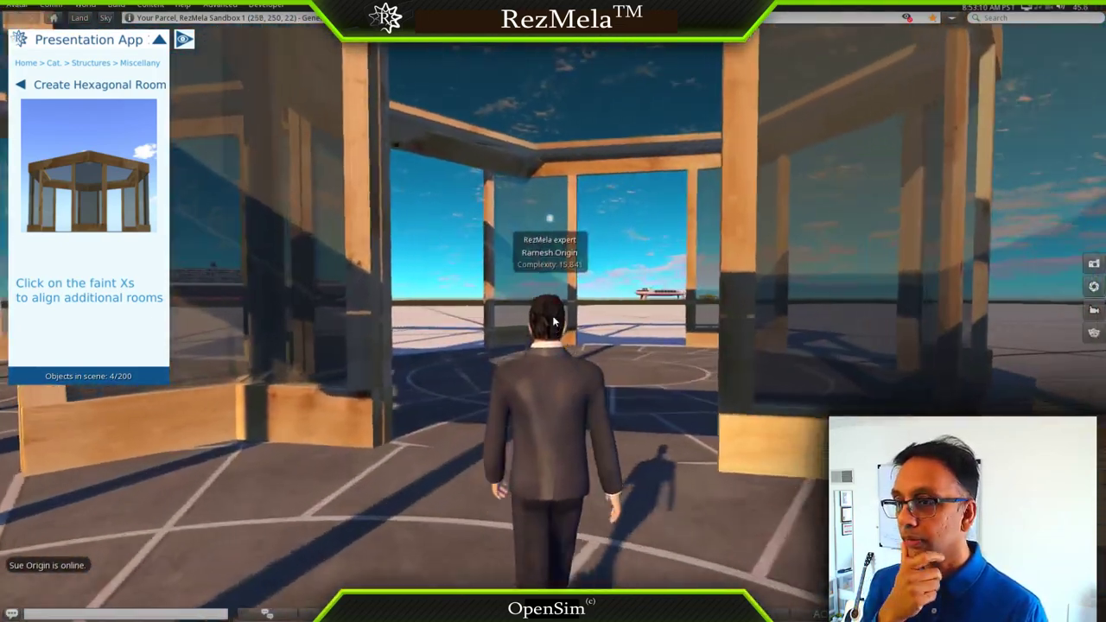
{"action": "key", "text": "Up"}
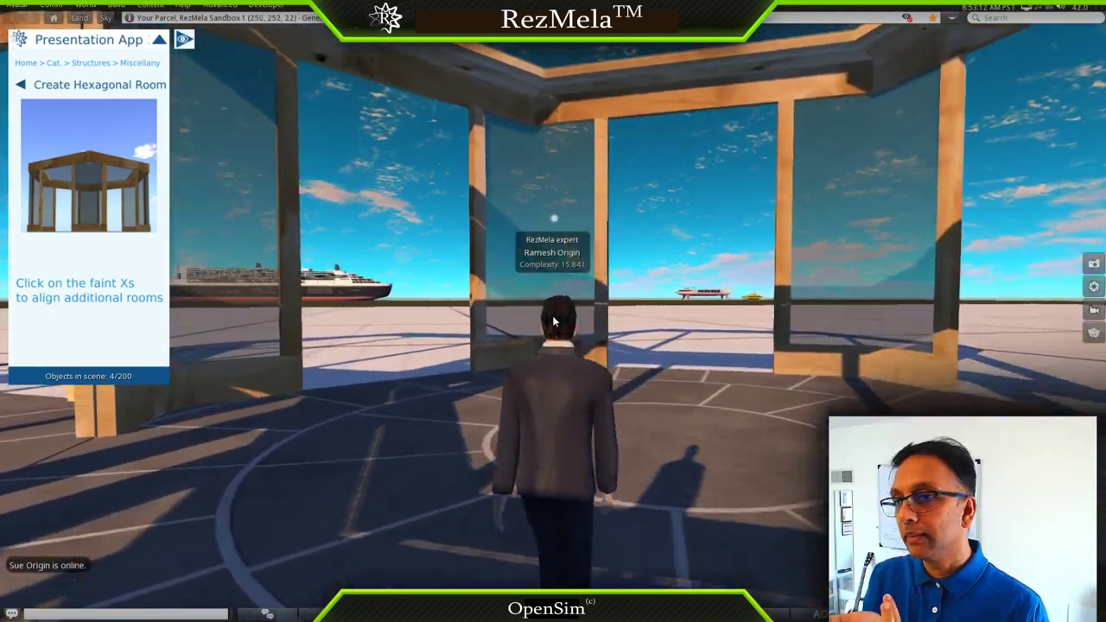
Walk the avatar through the three connected hexagonal rooms and out onto the grid to view the cluster from outside.
{"action": "key", "text": "Up"}
{"action": "key", "text": "Left"}
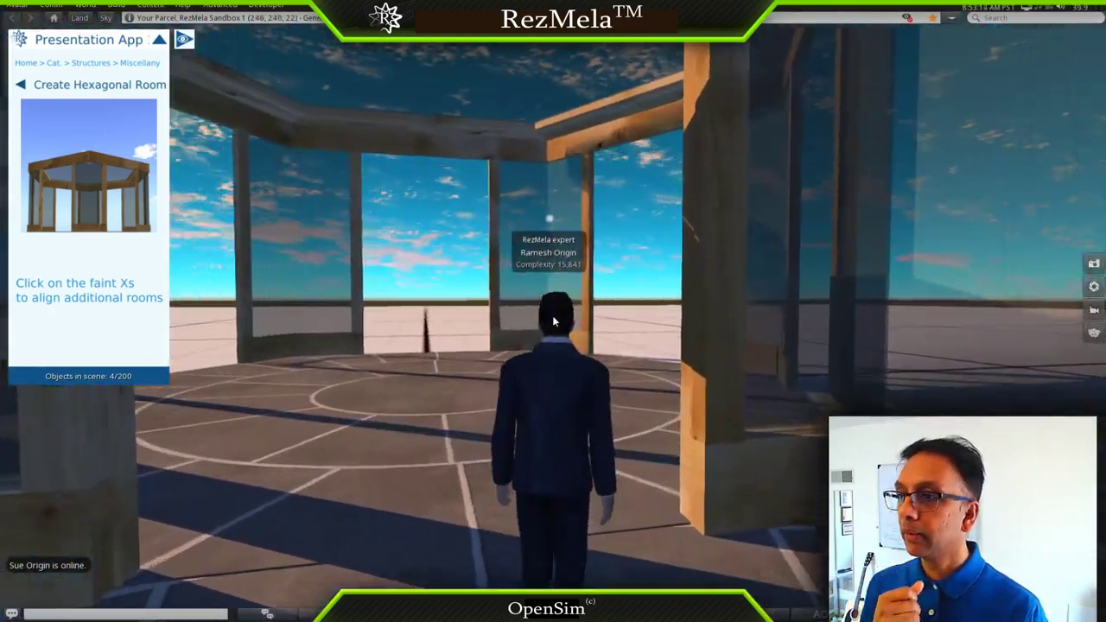
{"action": "key", "text": "Right"}
{"action": "key", "text": "Up"}
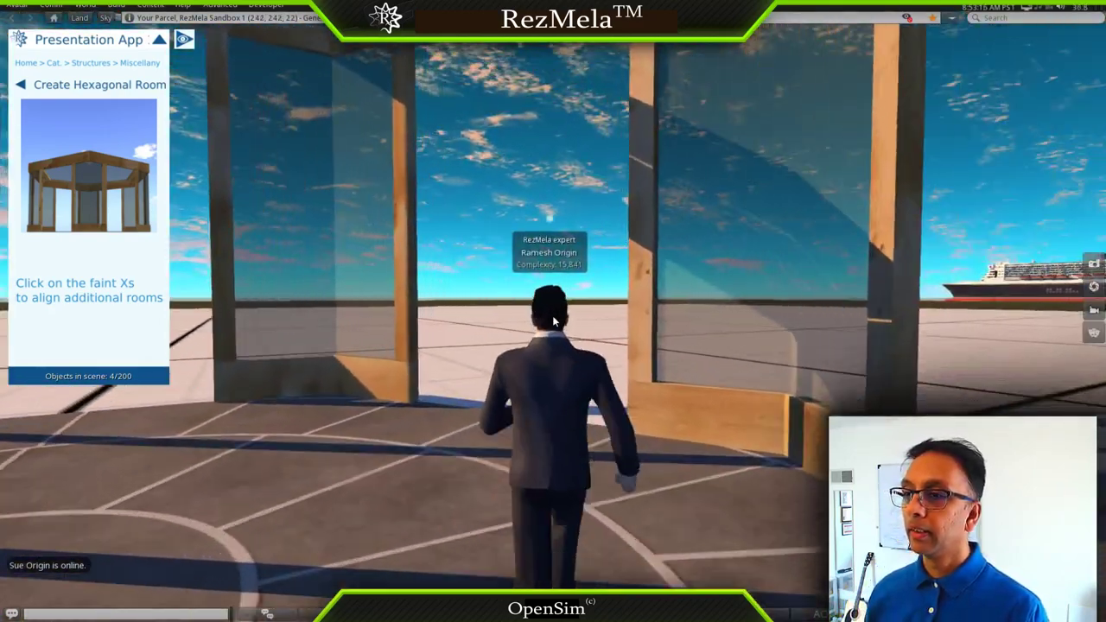
{"action": "key", "text": "Up"}
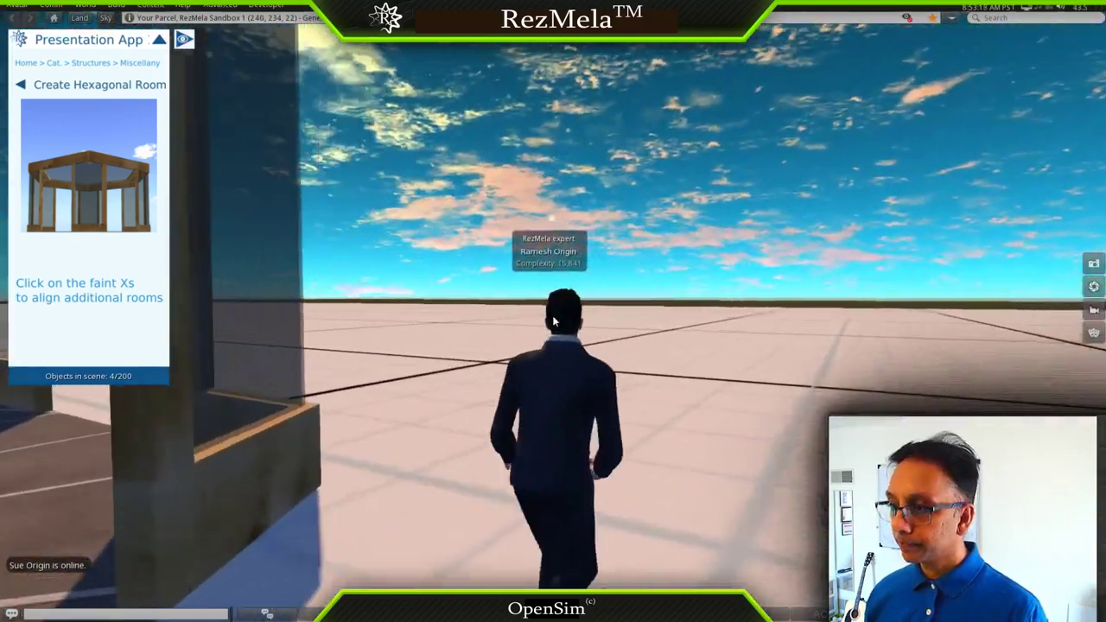
{"action": "key", "text": "Left"}
{"action": "key", "text": "Up"}
{"action": "key", "text": "Left"}
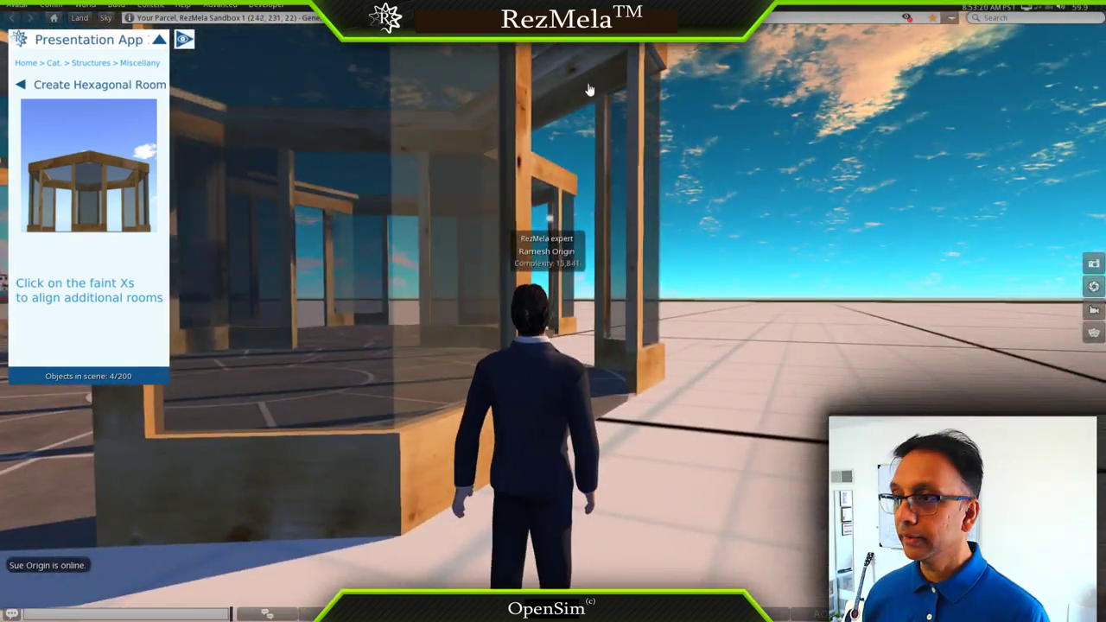
Place a hexagonal room on a grid-line intersection apart from the three-room cluster, and join a second room to it on a faint X.
{"action": "left_click_drag", "start_coordinate": [650, 199], "coordinate": [579, 402], "text": "alt"}
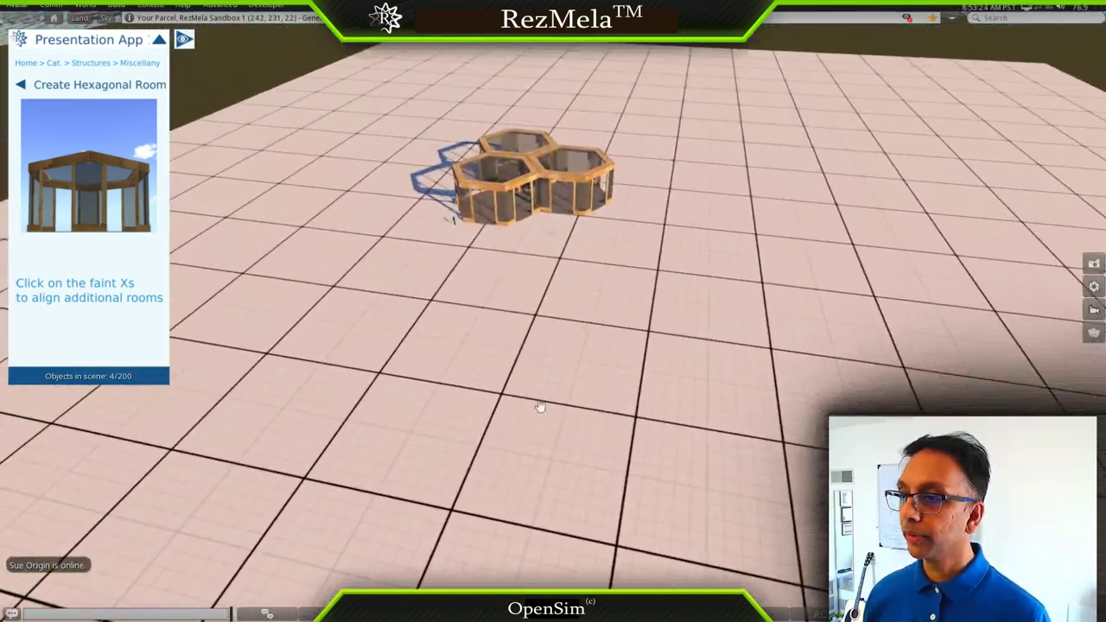
{"action": "left_click", "coordinate": [502, 399]}
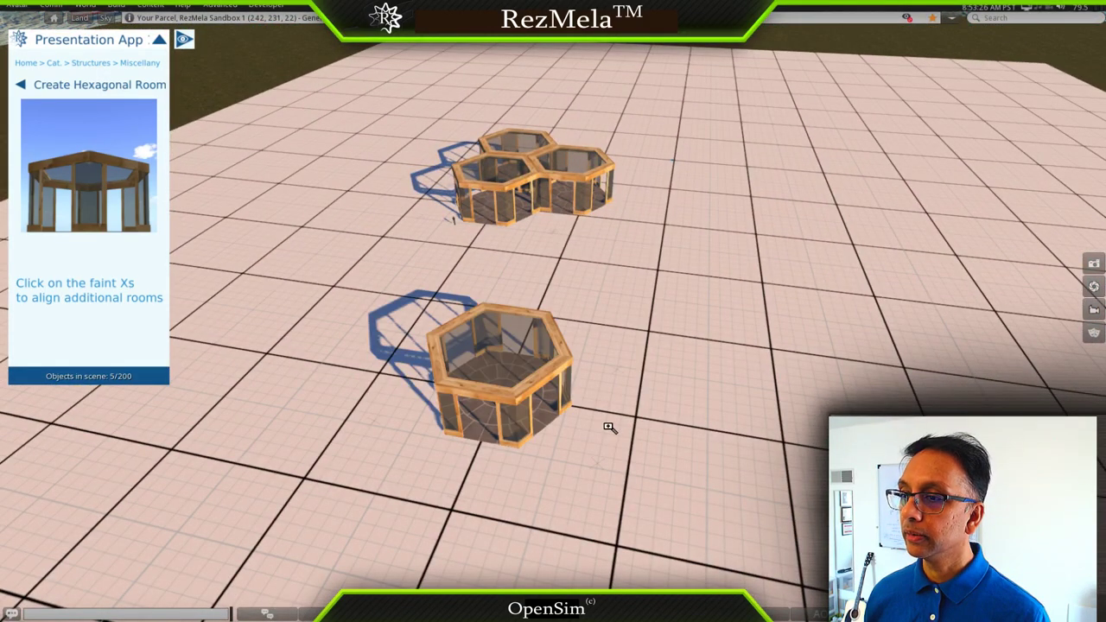
{"action": "scroll", "coordinate": [608, 427], "scroll_direction": "up", "scroll_amount": 5}
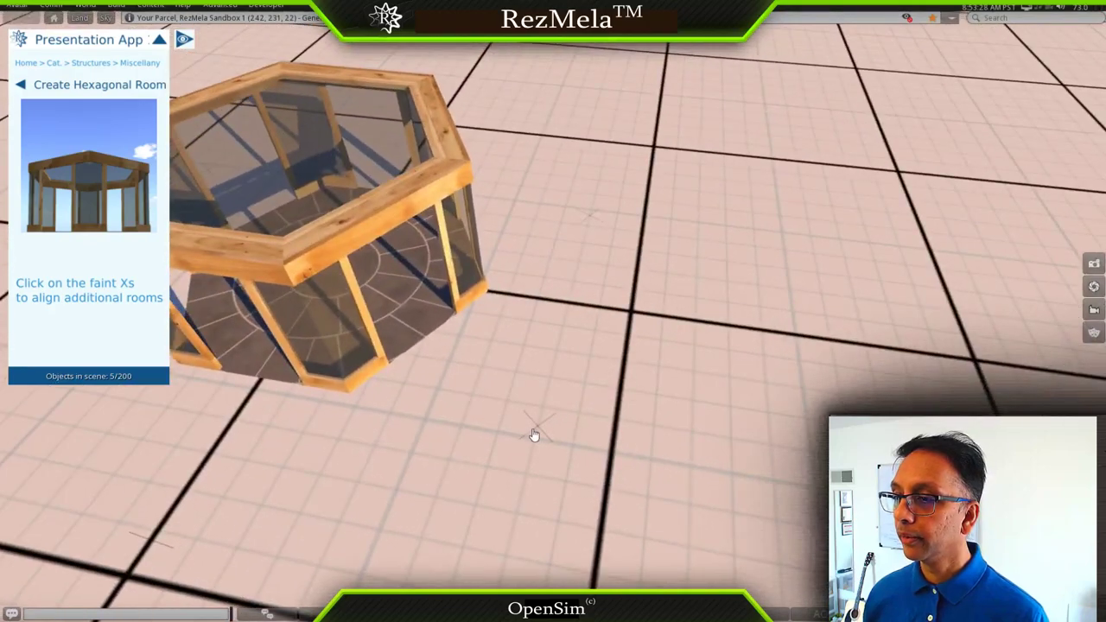
{"action": "left_click", "coordinate": [538, 430]}
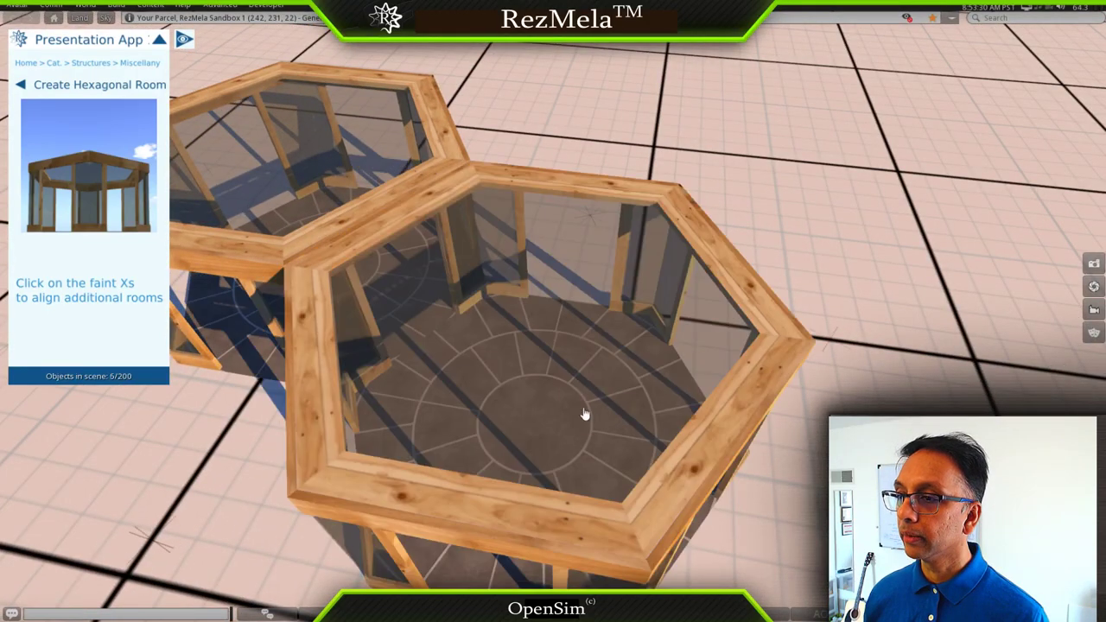
Add four more hexagonal rooms on the faint alignment Xs, completing a ring of six around an open centre.
{"action": "scroll", "coordinate": [570, 415], "scroll_direction": "down", "scroll_amount": 5}
{"action": "left_click_drag", "start_coordinate": [522, 371], "coordinate": [358, 361], "text": "alt"}
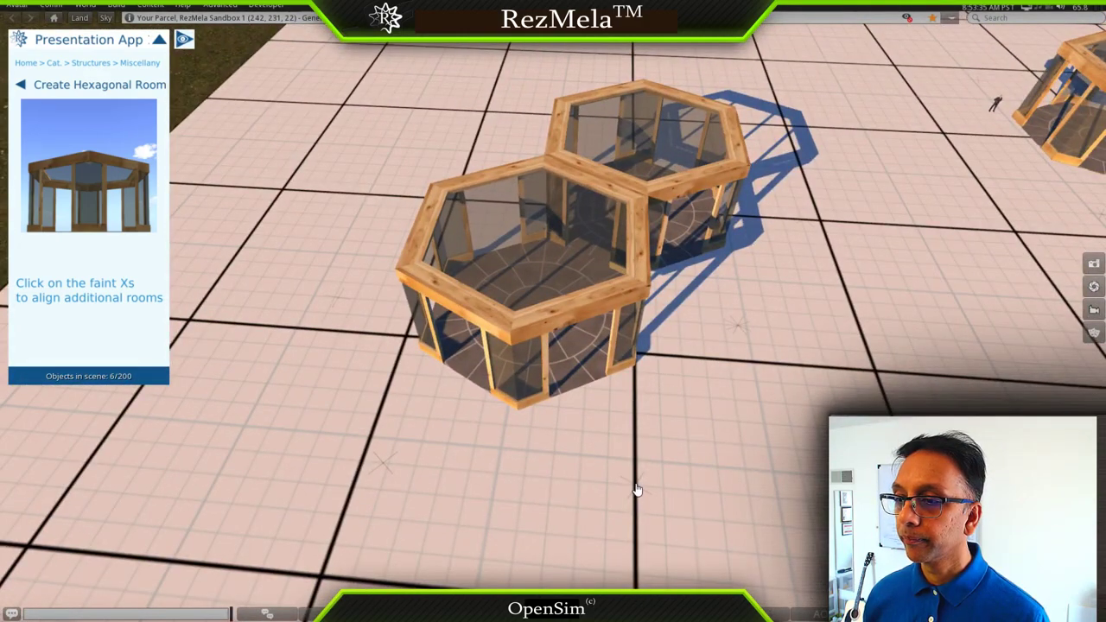
{"action": "left_click", "coordinate": [635, 488]}
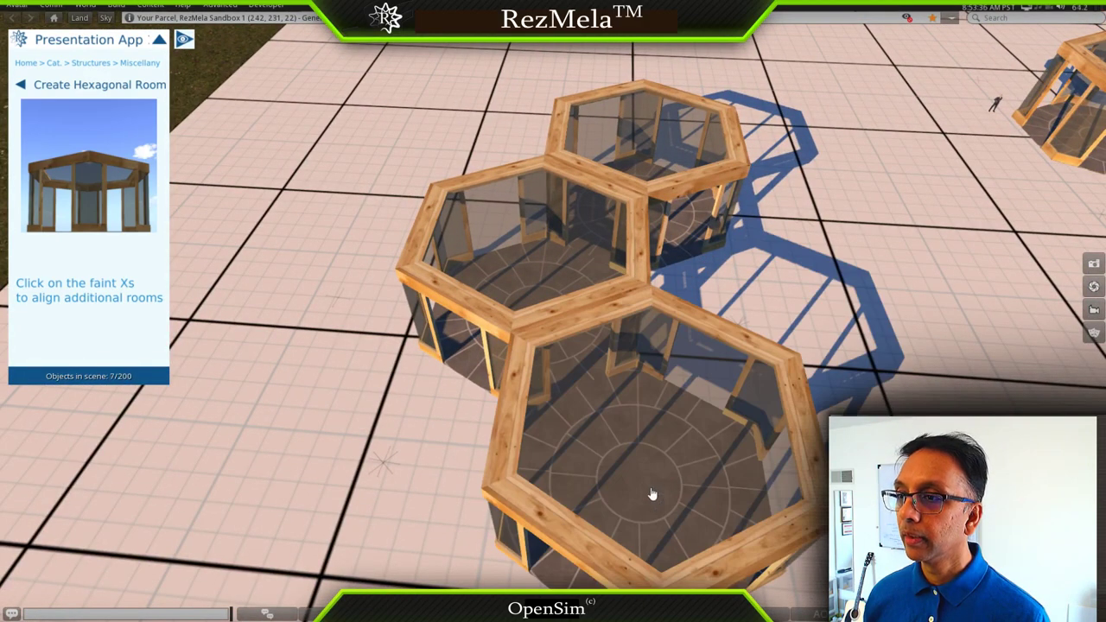
{"action": "left_click_drag", "start_coordinate": [769, 443], "coordinate": [678, 444], "text": "alt"}
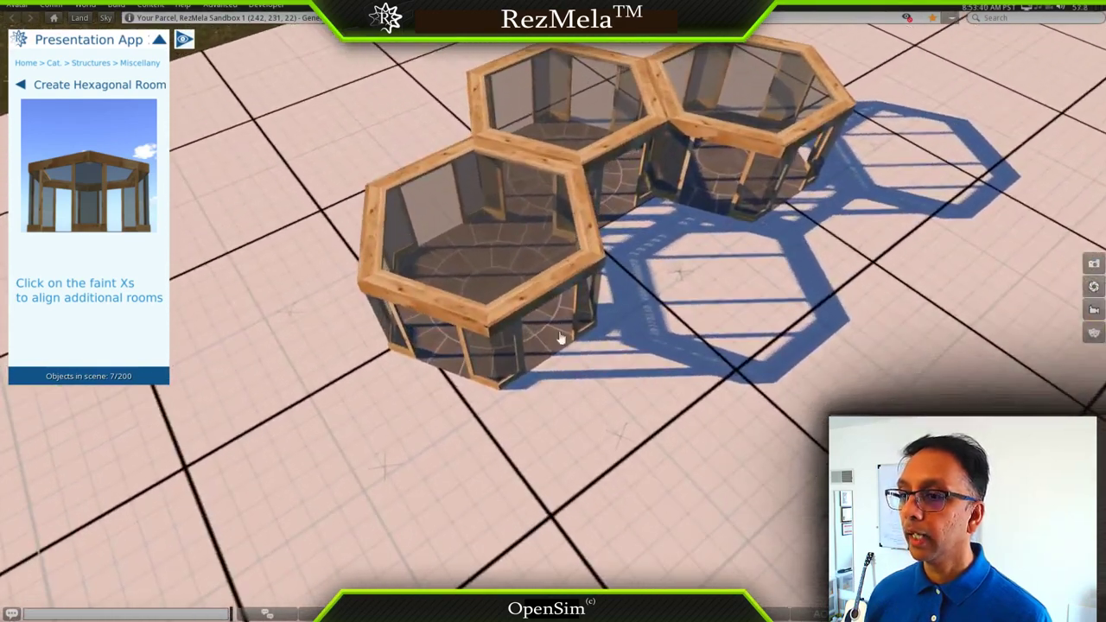
{"action": "left_click", "coordinate": [620, 440]}
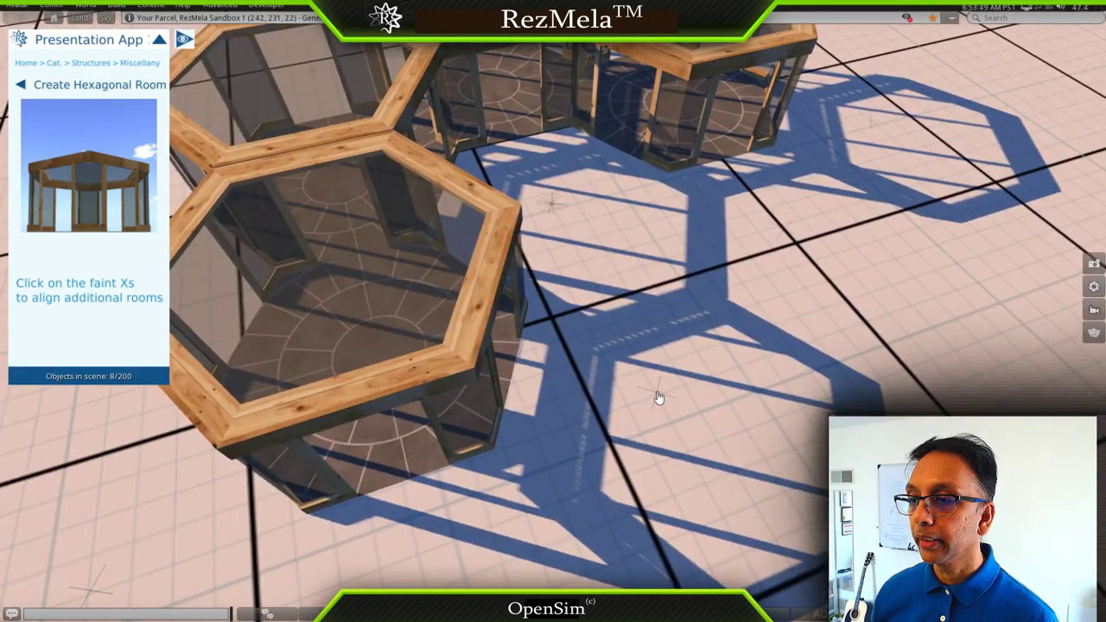
{"action": "left_click", "coordinate": [658, 398]}
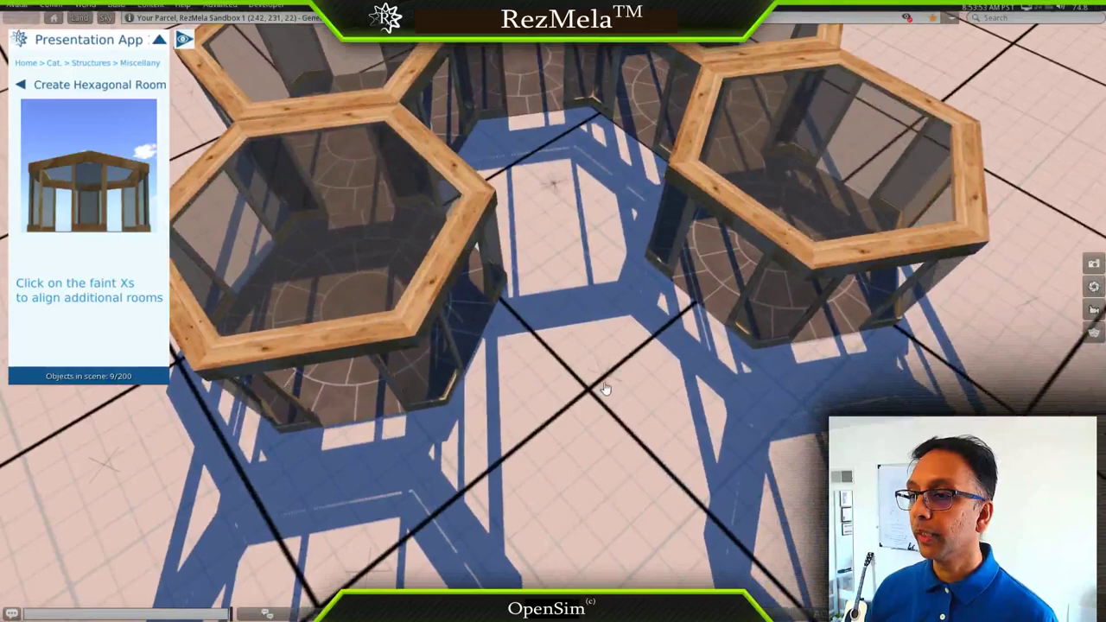
{"action": "left_click", "coordinate": [613, 393]}
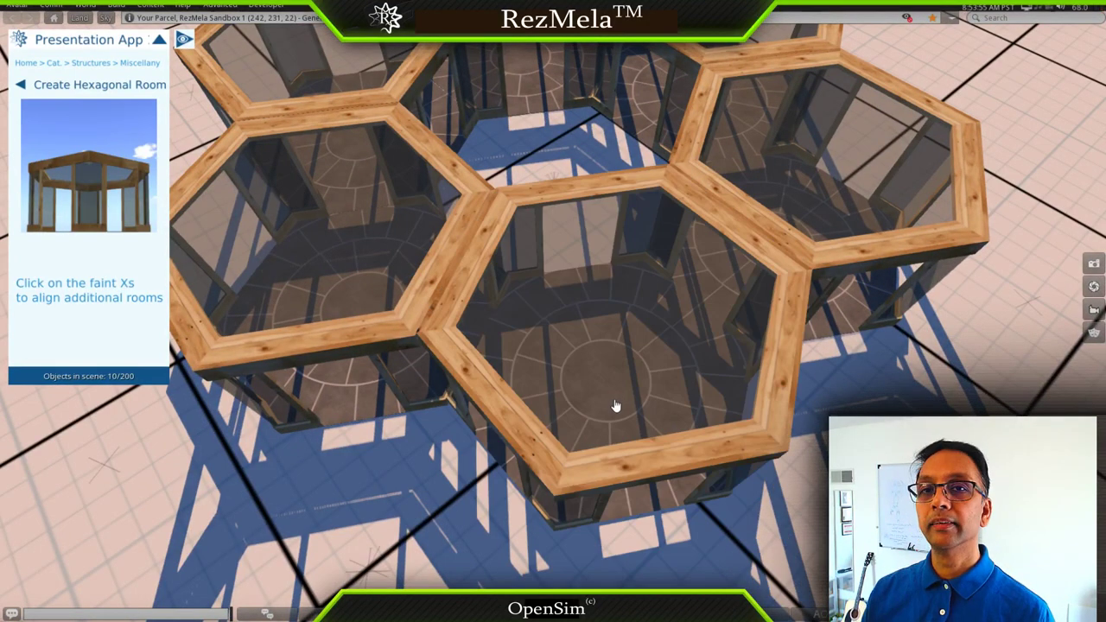
Walk the avatar across the grid into the ring of six rooms to view its open centre from inside.
{"action": "left_click_drag", "start_coordinate": [644, 455], "coordinate": [769, 339], "text": "ctrl+alt"}
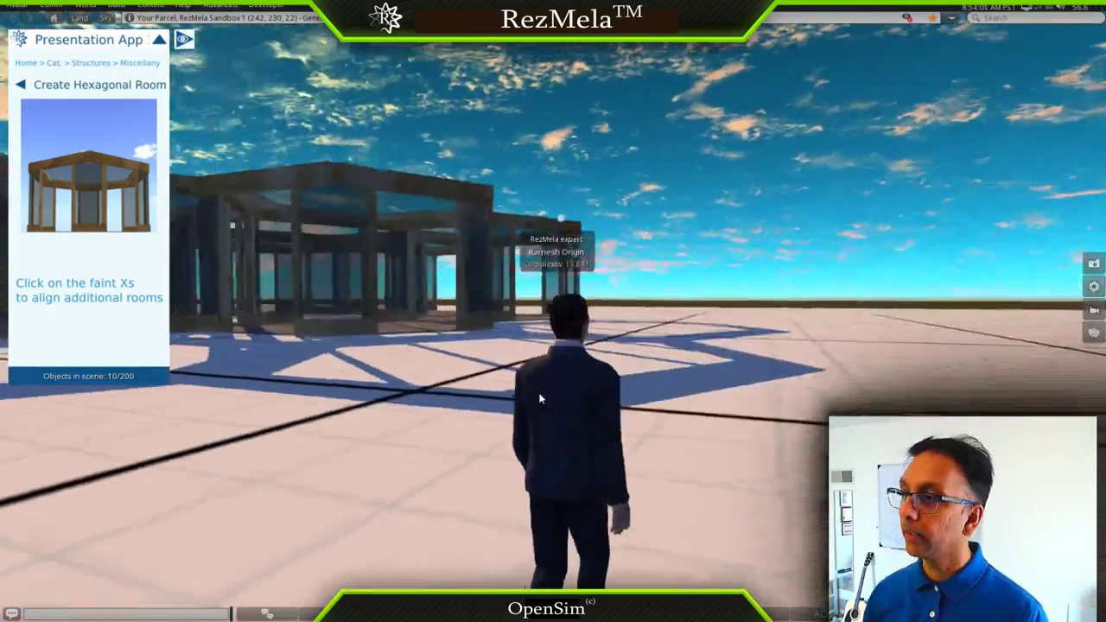
{"action": "key", "text": "Left"}
{"action": "key", "text": "Up"}
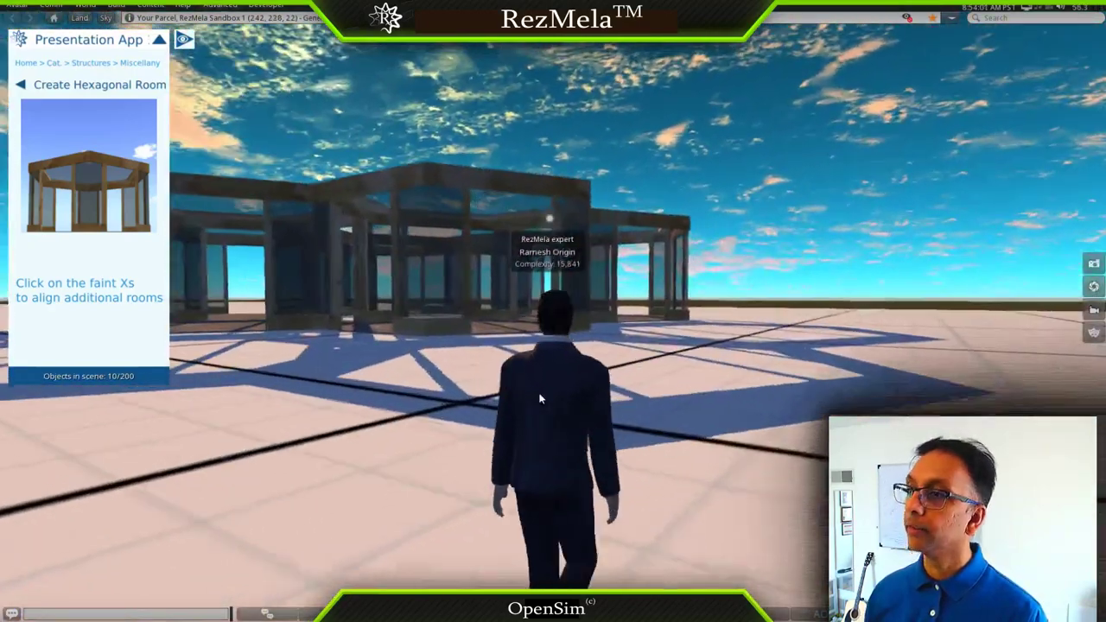
{"action": "key", "text": "Up"}
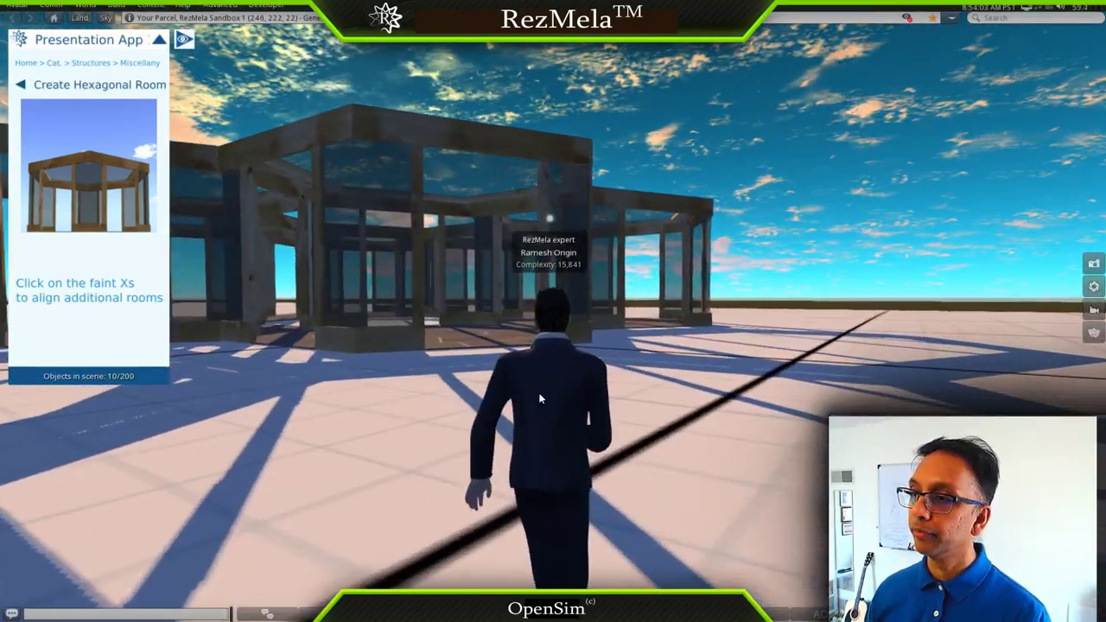
{"action": "key", "text": "Up"}
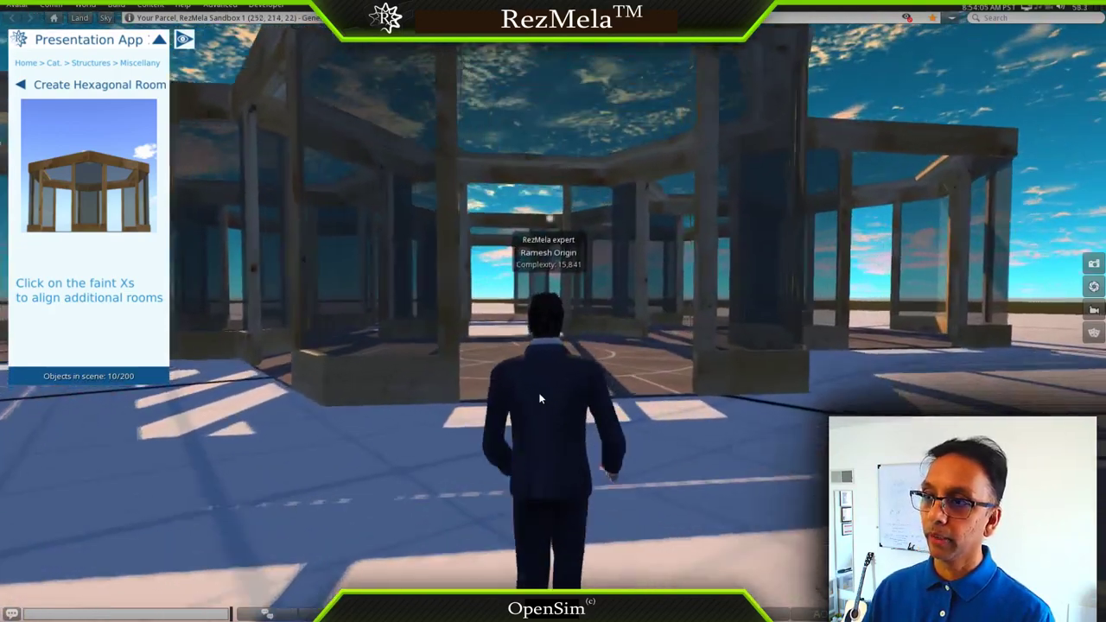
{"action": "key", "text": "Up"}
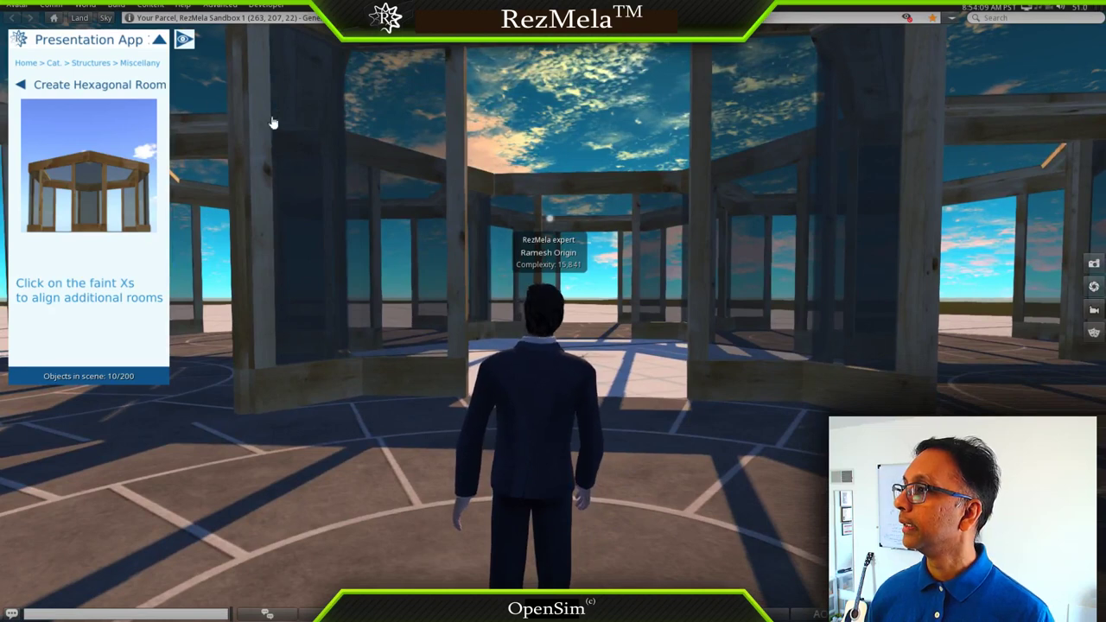
Open the Trees group of the Flora category for creating an object.
{"action": "left_click", "coordinate": [28, 64]}
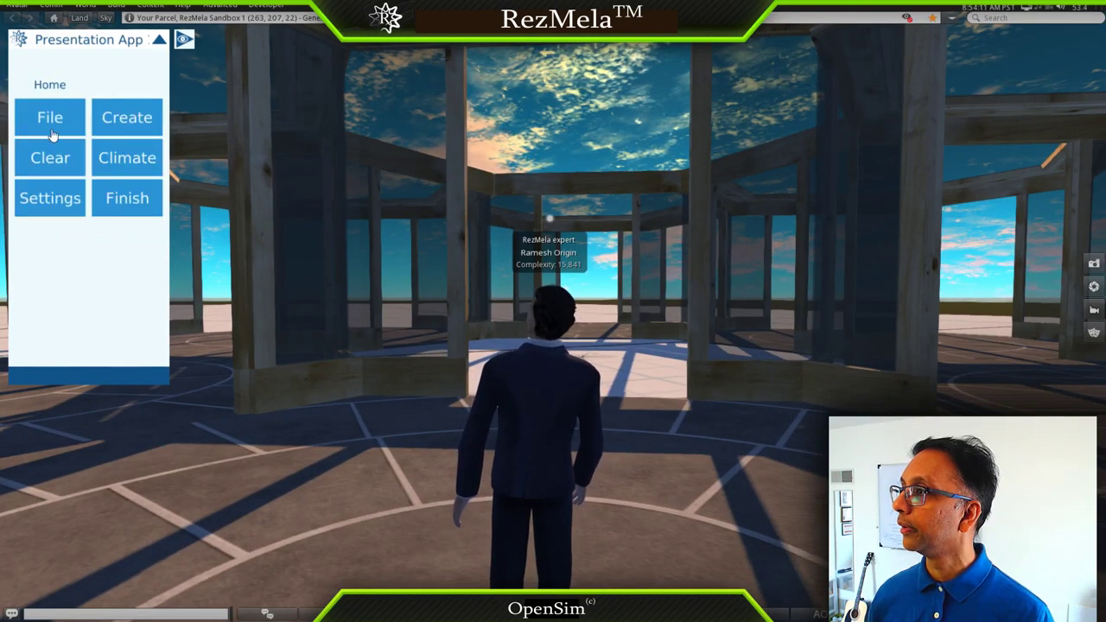
{"action": "left_click", "coordinate": [111, 132]}
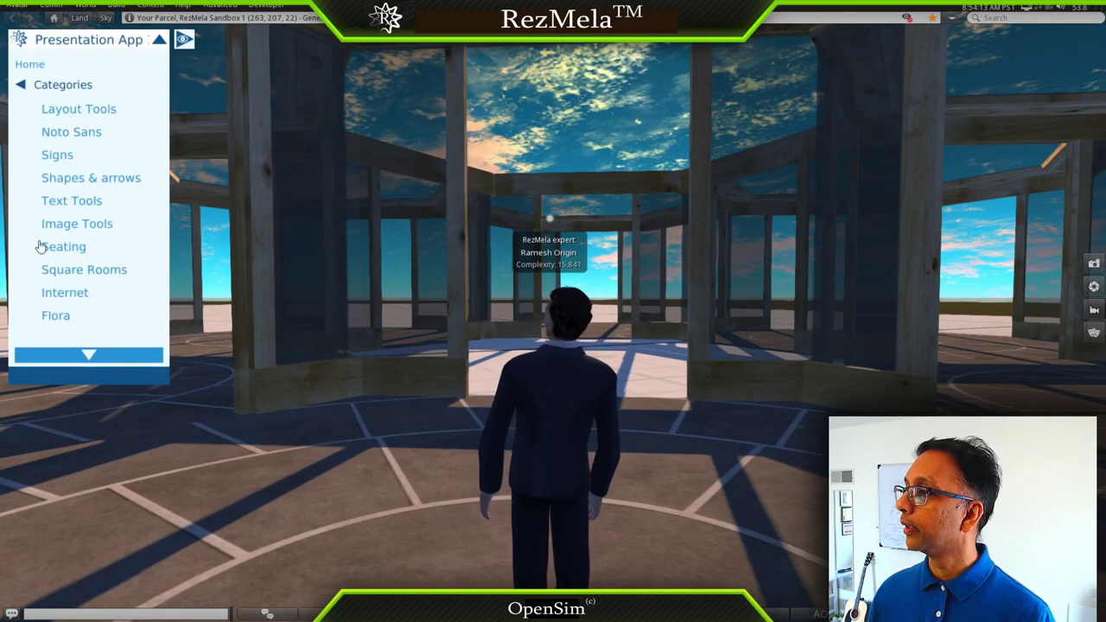
{"action": "left_click", "coordinate": [68, 316]}
{"action": "left_click", "coordinate": [64, 133]}
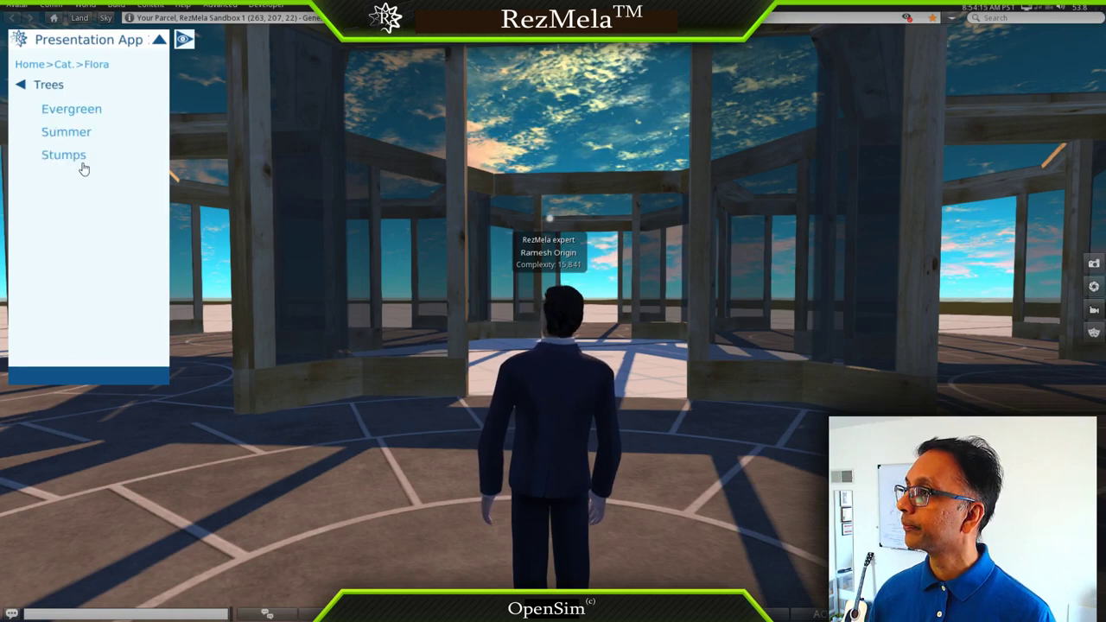
{"action": "left_click", "coordinate": [76, 112]}
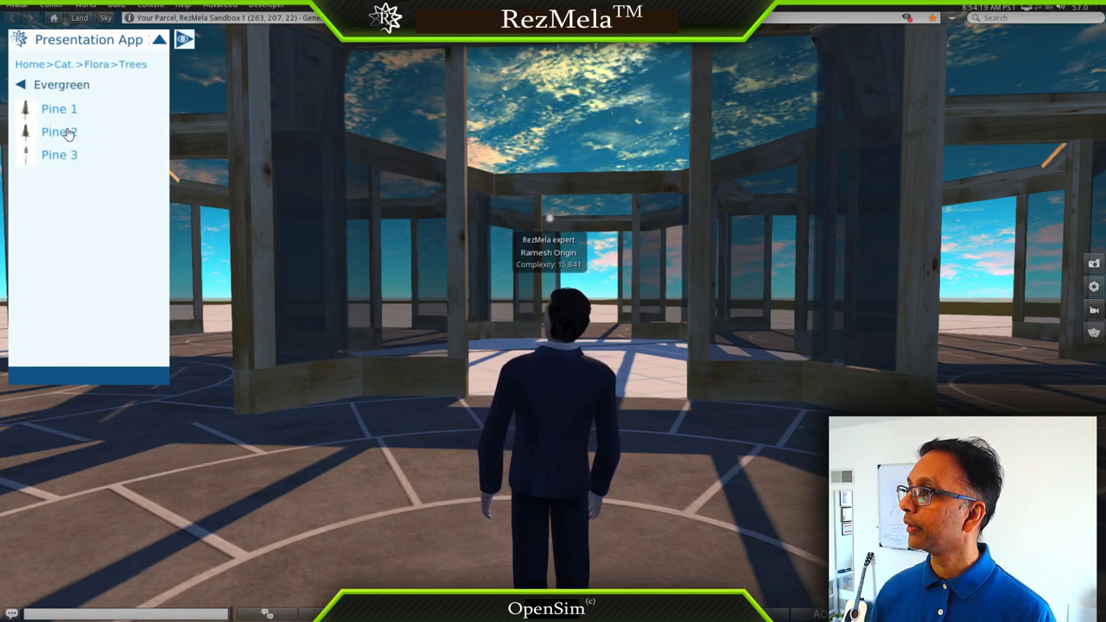
{"action": "left_click", "coordinate": [21, 88]}
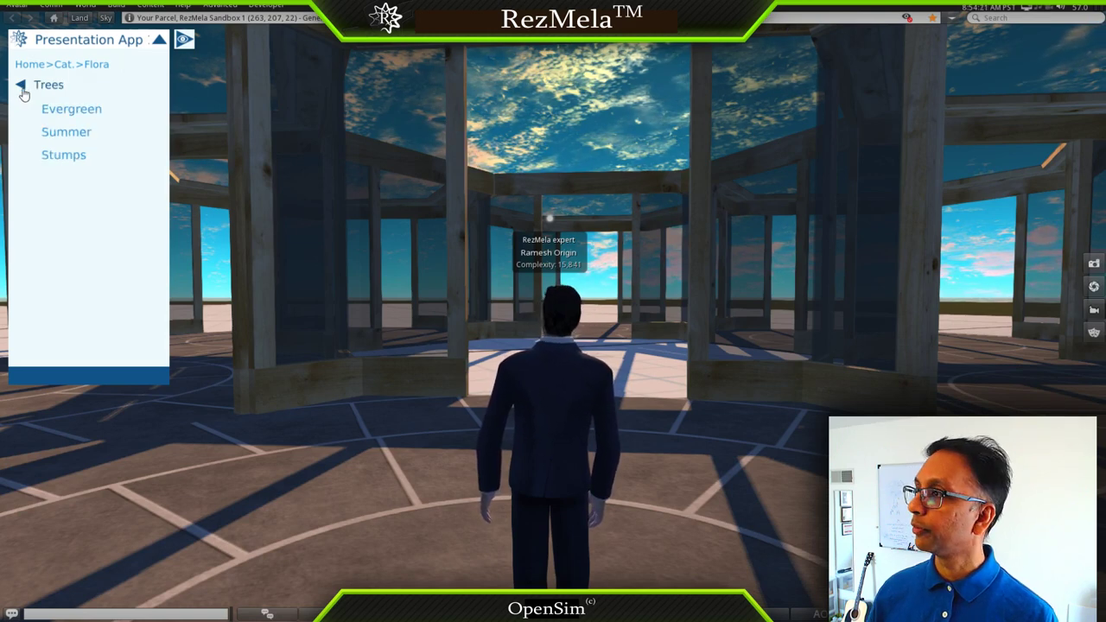
{"action": "left_click", "coordinate": [66, 111]}
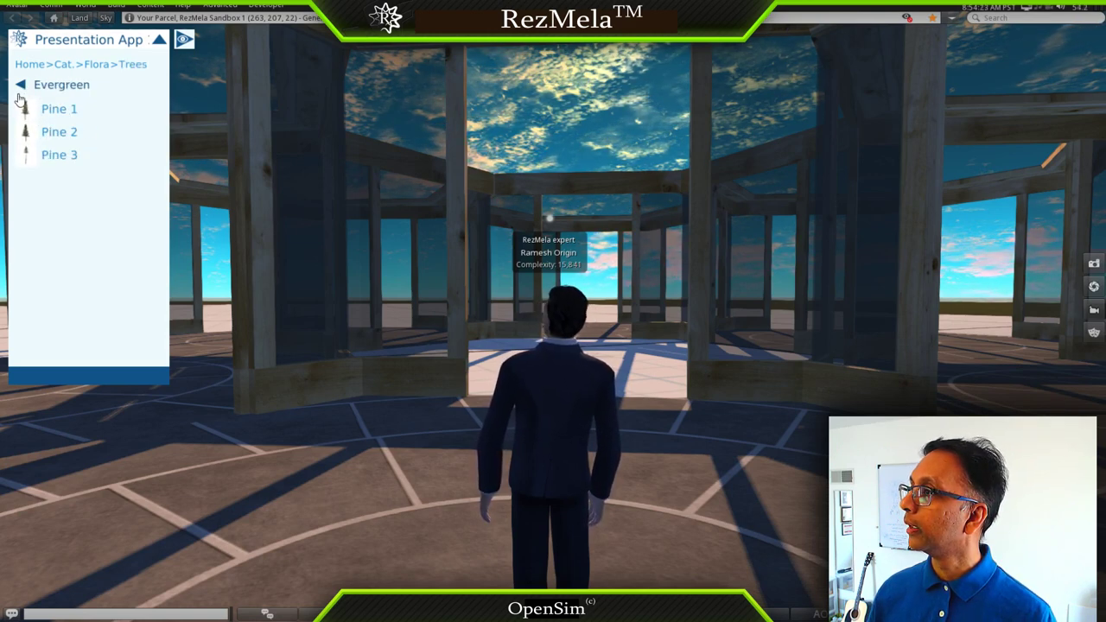
{"action": "left_click", "coordinate": [22, 88]}
Place a Large Tree 3 from the Summer trees in the open centre of the six-room ring.
{"action": "left_click", "coordinate": [54, 134]}
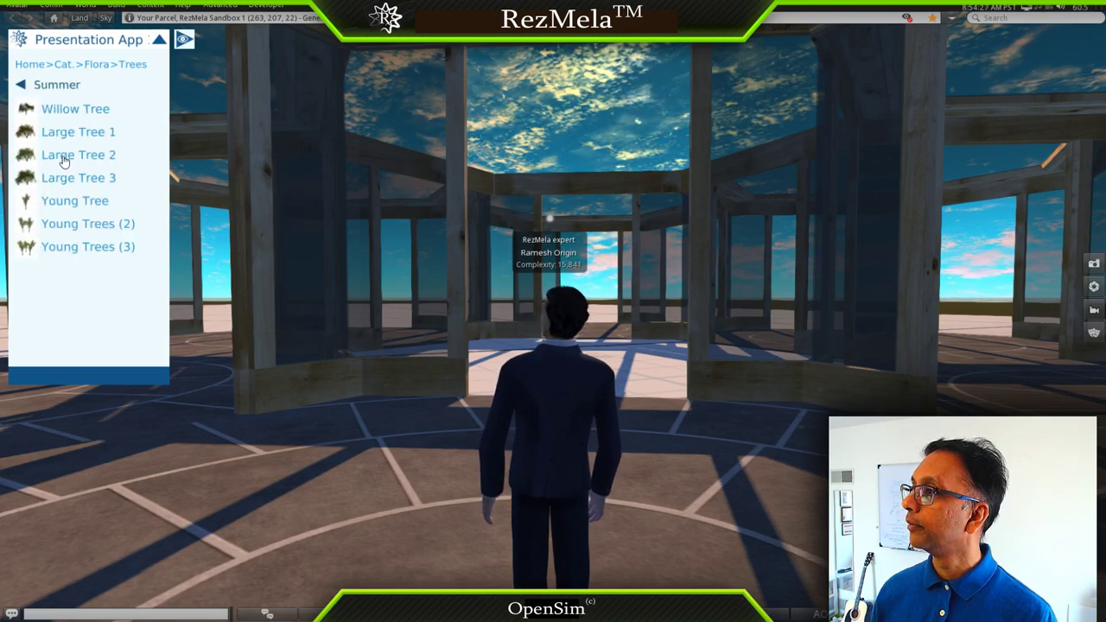
{"action": "left_click", "coordinate": [71, 178]}
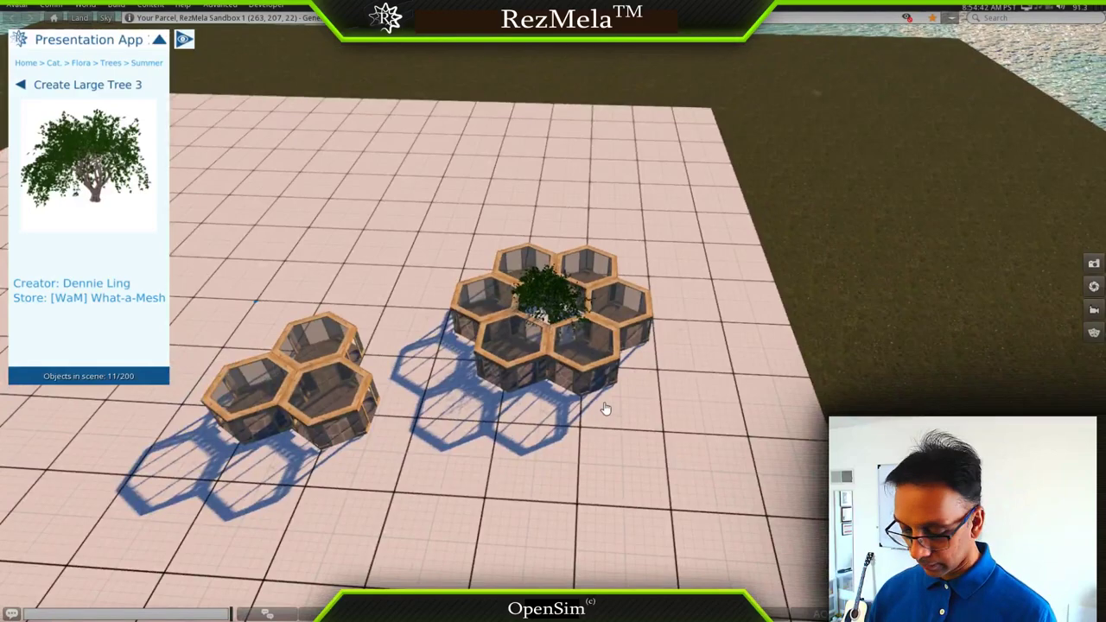
Walk the avatar through the ring around the tree and out onto the grid to examine both room clusters.
{"action": "key", "text": "Up"}
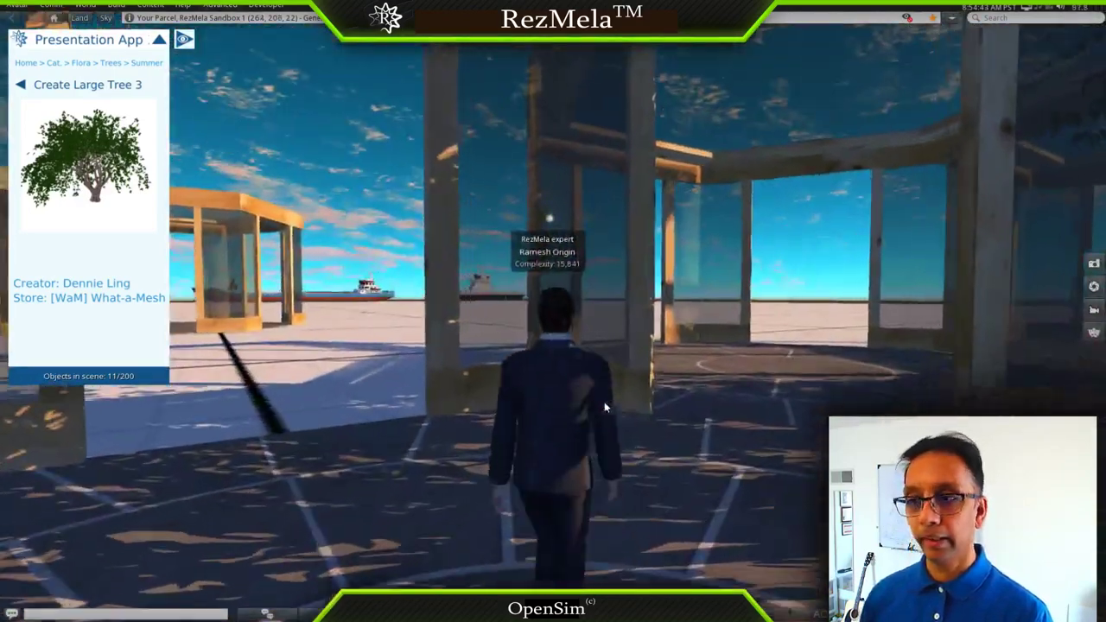
{"action": "key", "text": "Up"}
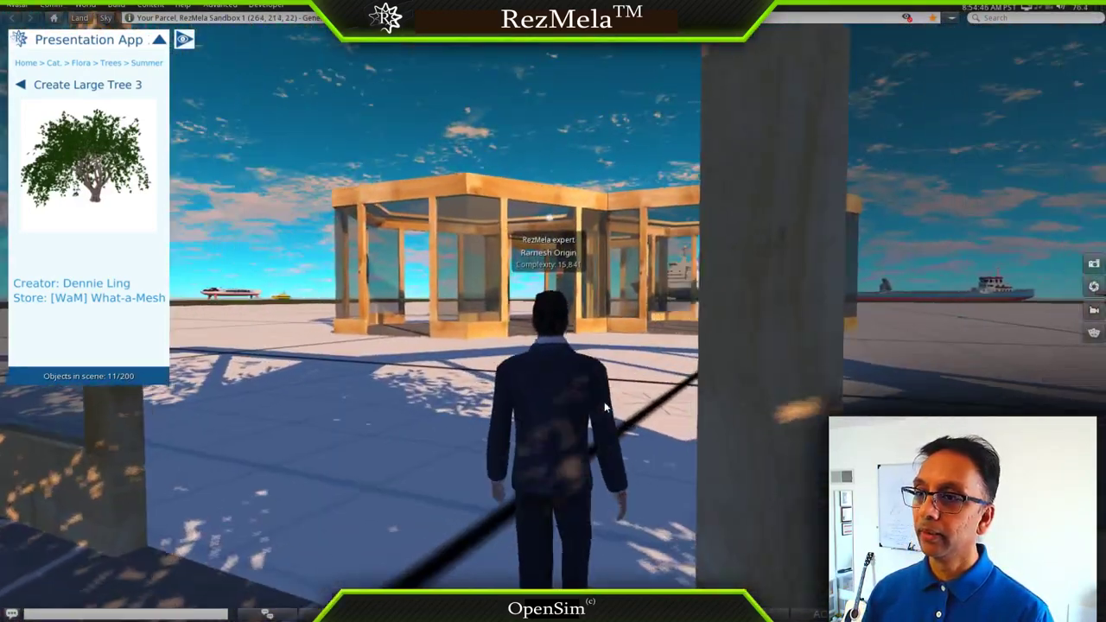
{"action": "key", "text": "Up"}
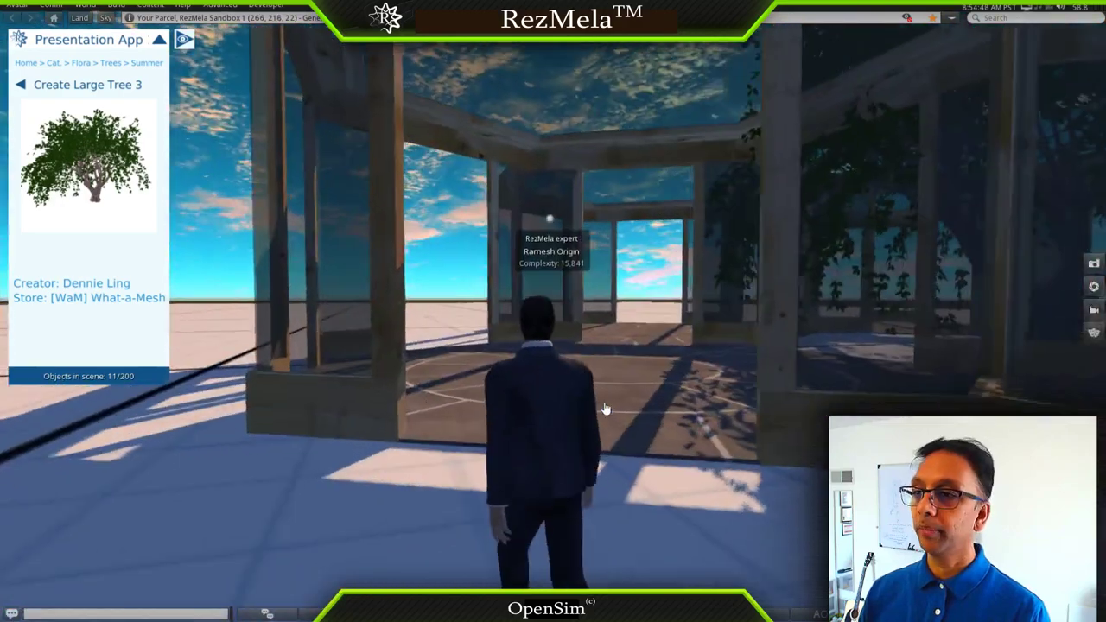
{"action": "key", "text": "Up"}
{"action": "key", "text": "Right"}
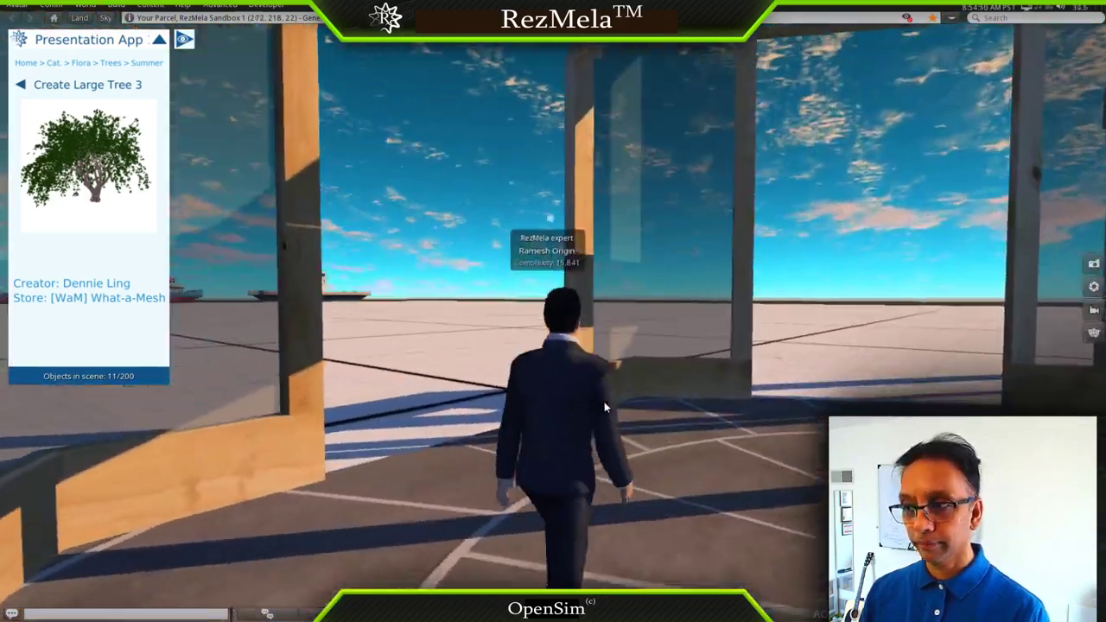
{"action": "key", "text": "Up"}
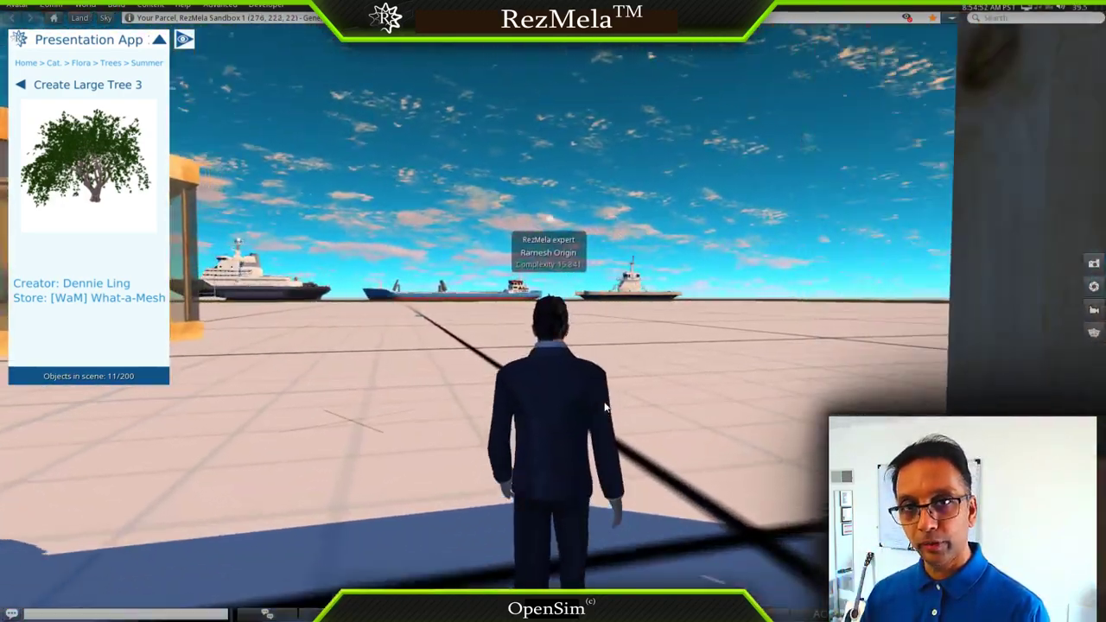
{"action": "key", "text": "Up"}
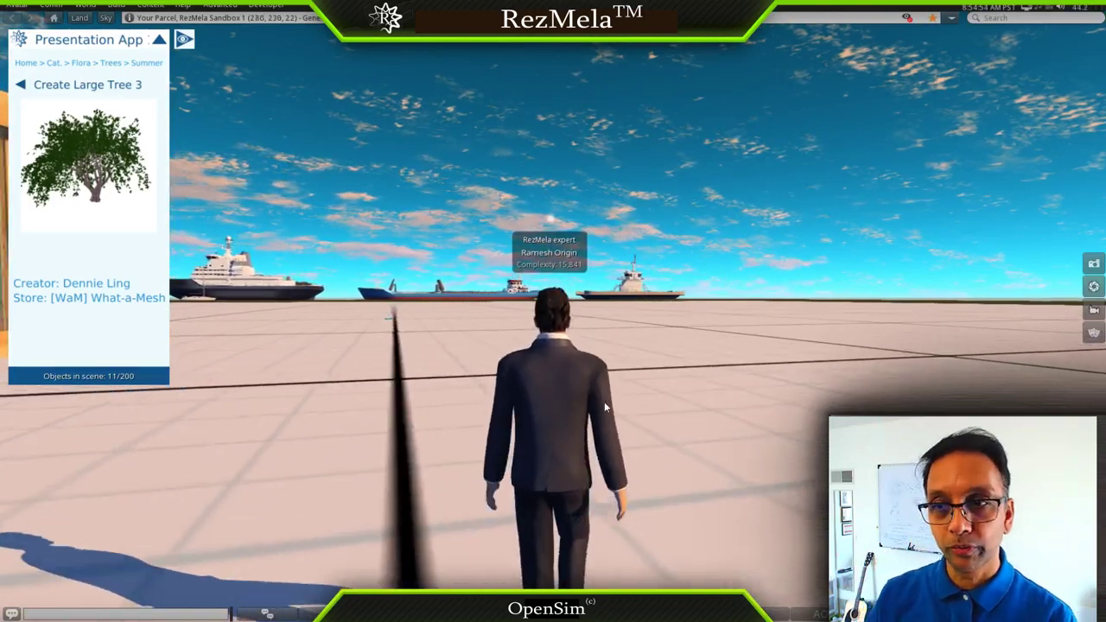
{"action": "key", "text": "Up"}
{"action": "key", "text": "Left"}
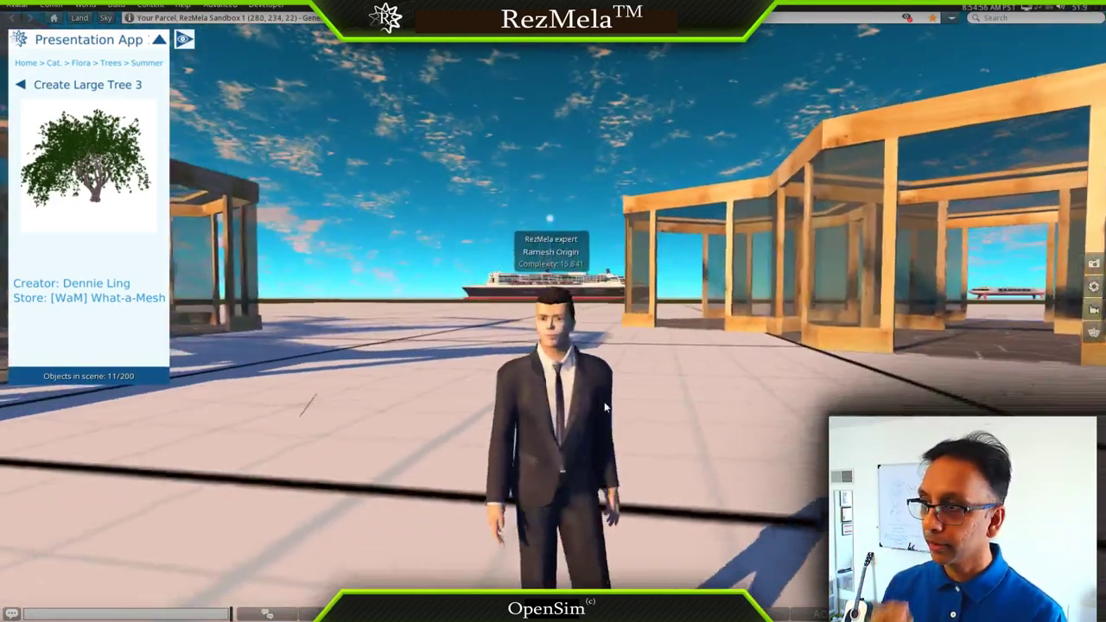
{"action": "key", "text": "Down"}
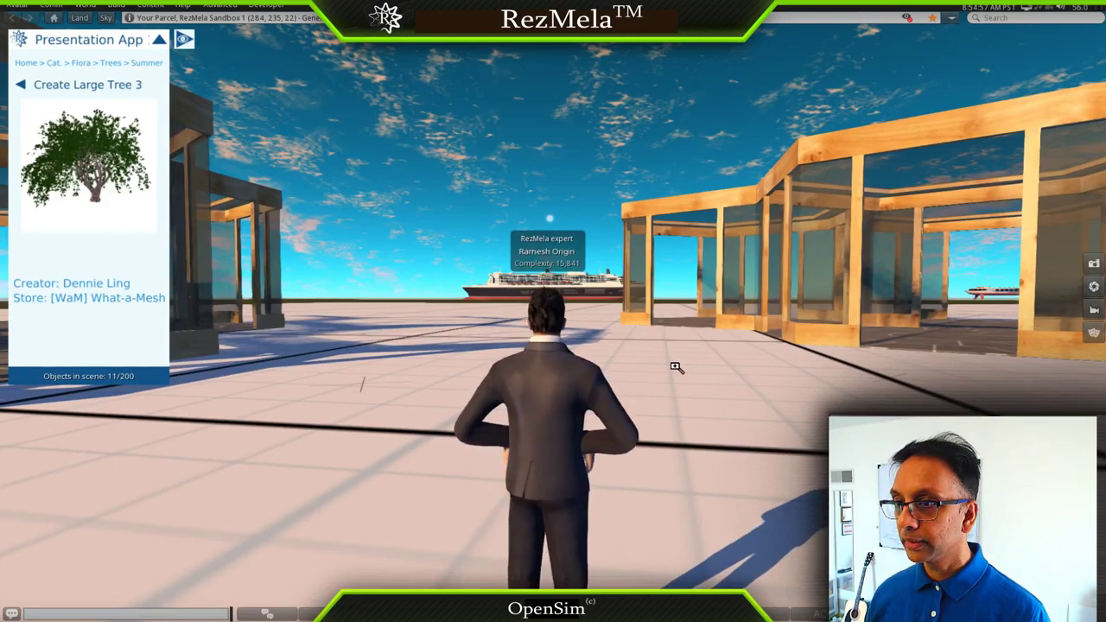
Open the Main group of the Square Rooms category for creating an object.
{"action": "left_click_drag", "start_coordinate": [675, 367], "coordinate": [631, 565], "text": "alt"}
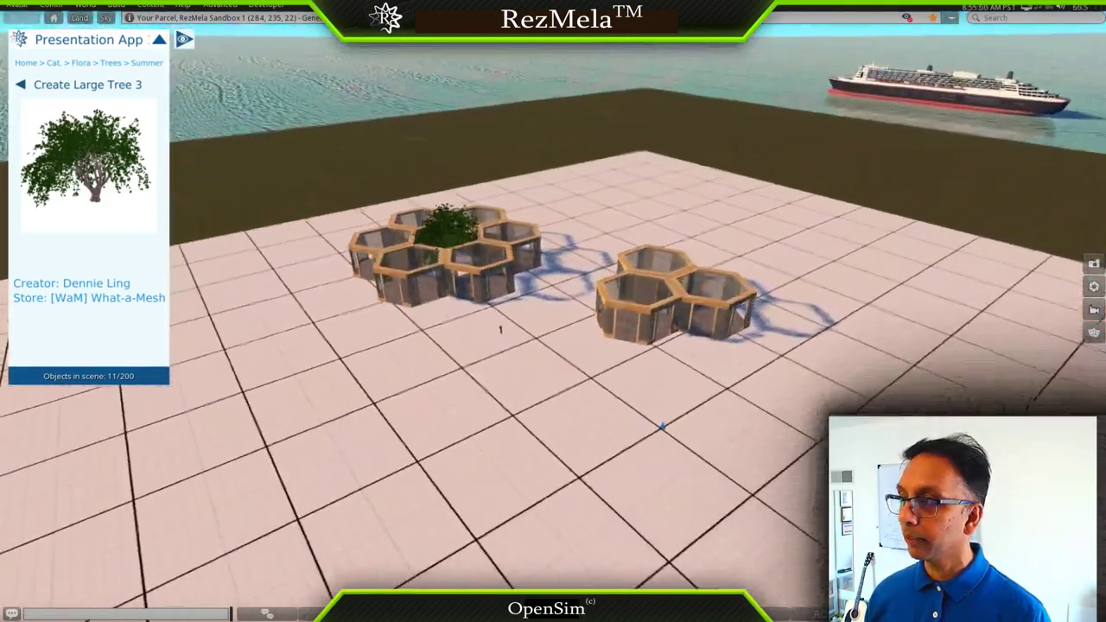
{"action": "left_click", "coordinate": [24, 63]}
{"action": "left_click", "coordinate": [122, 121]}
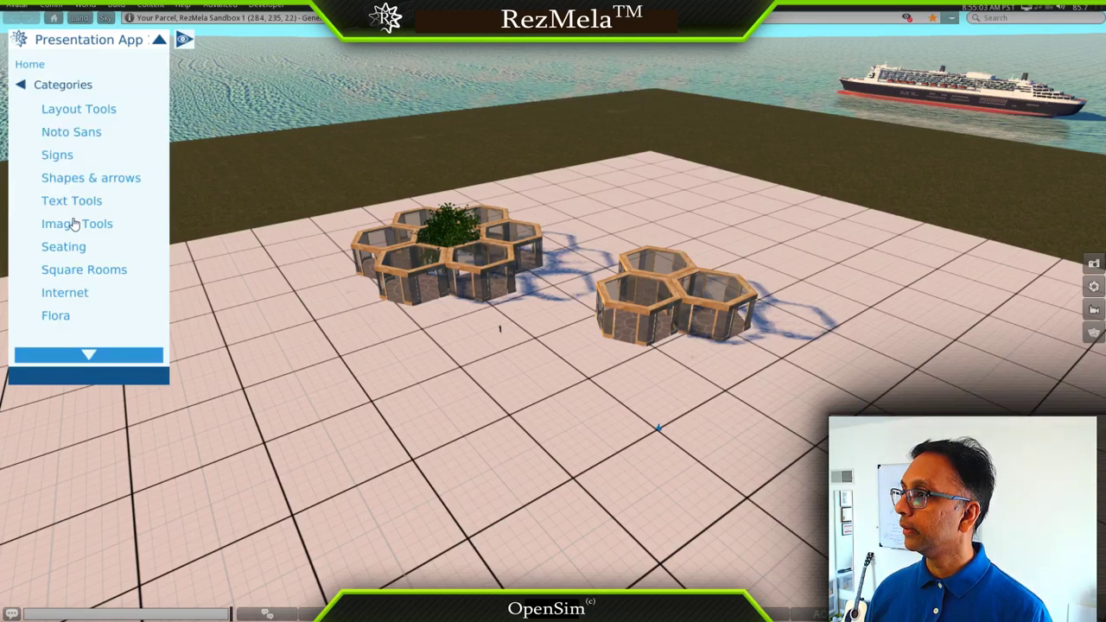
{"action": "left_click", "coordinate": [76, 270]}
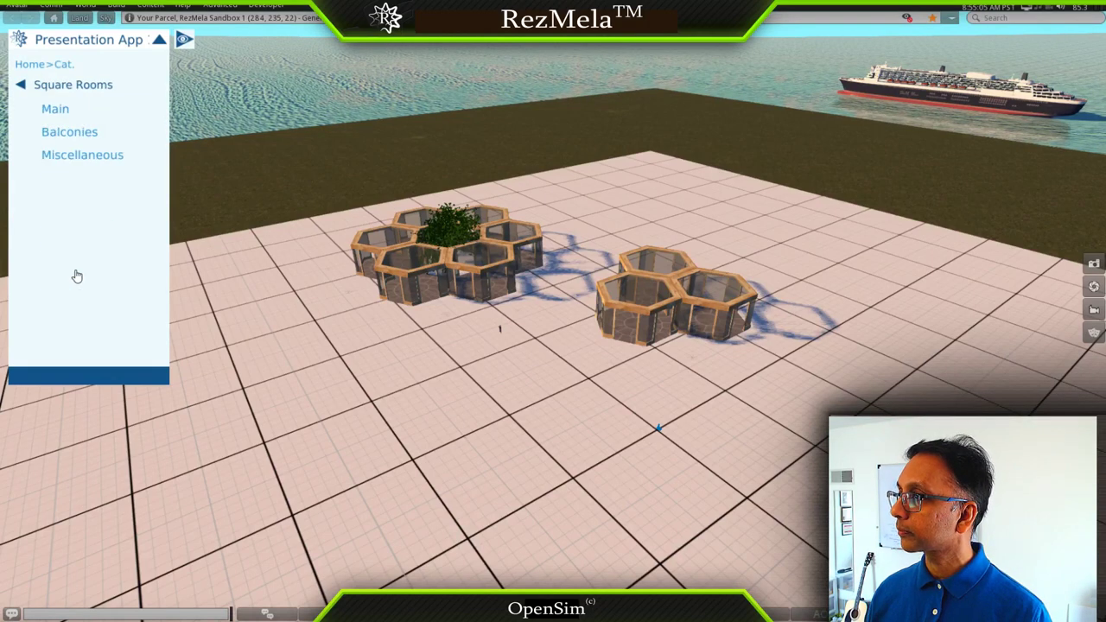
{"action": "left_click", "coordinate": [65, 113]}
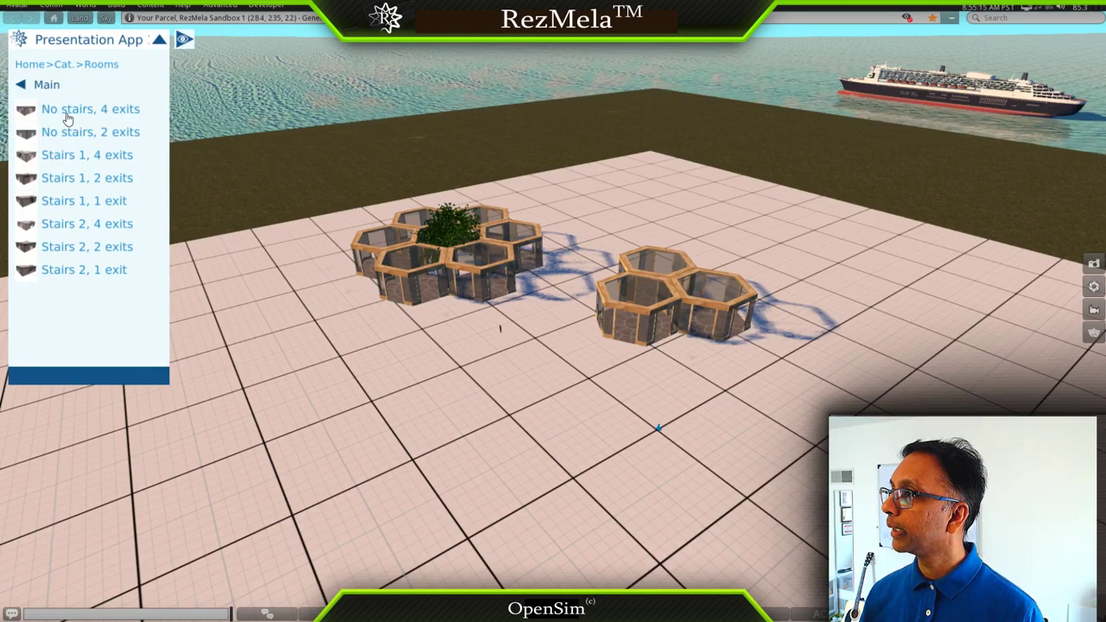
Place two adjoining No stairs, 4 exits rooms on an empty part of the grid away from the hexagonal clusters.
{"action": "left_click", "coordinate": [66, 112]}
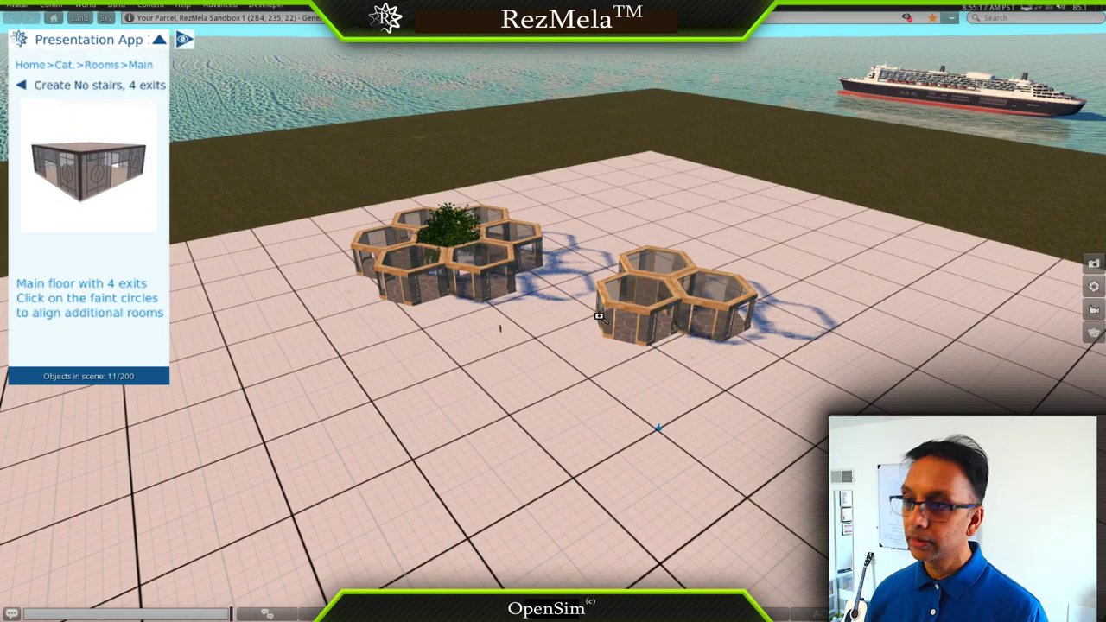
{"action": "left_click_drag", "start_coordinate": [518, 398], "coordinate": [492, 501], "text": "ctrl+alt"}
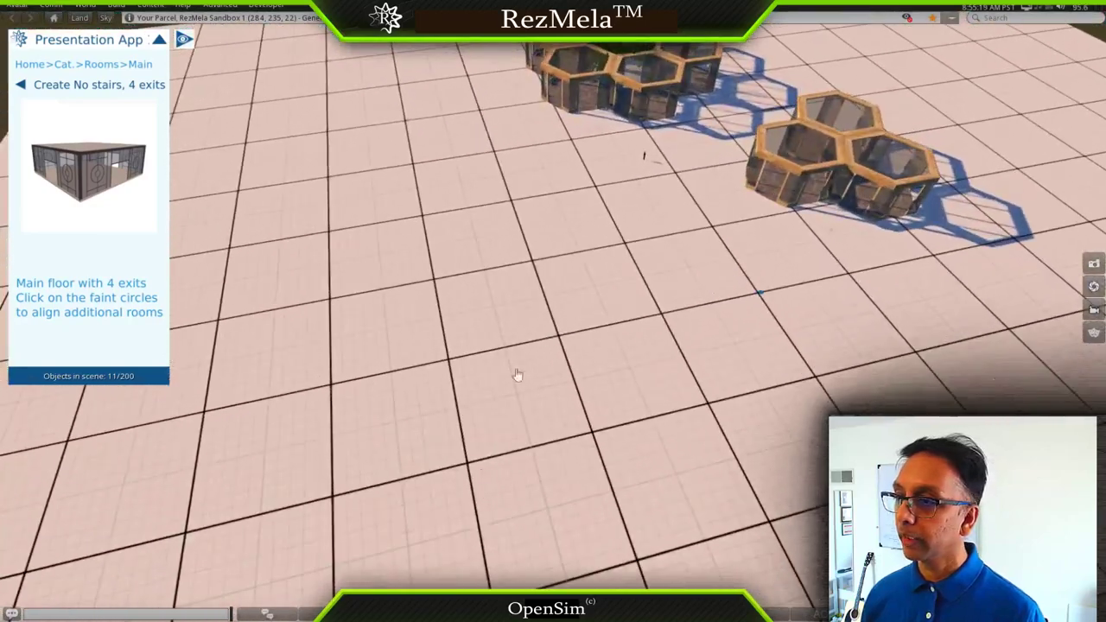
{"action": "left_click", "coordinate": [471, 471]}
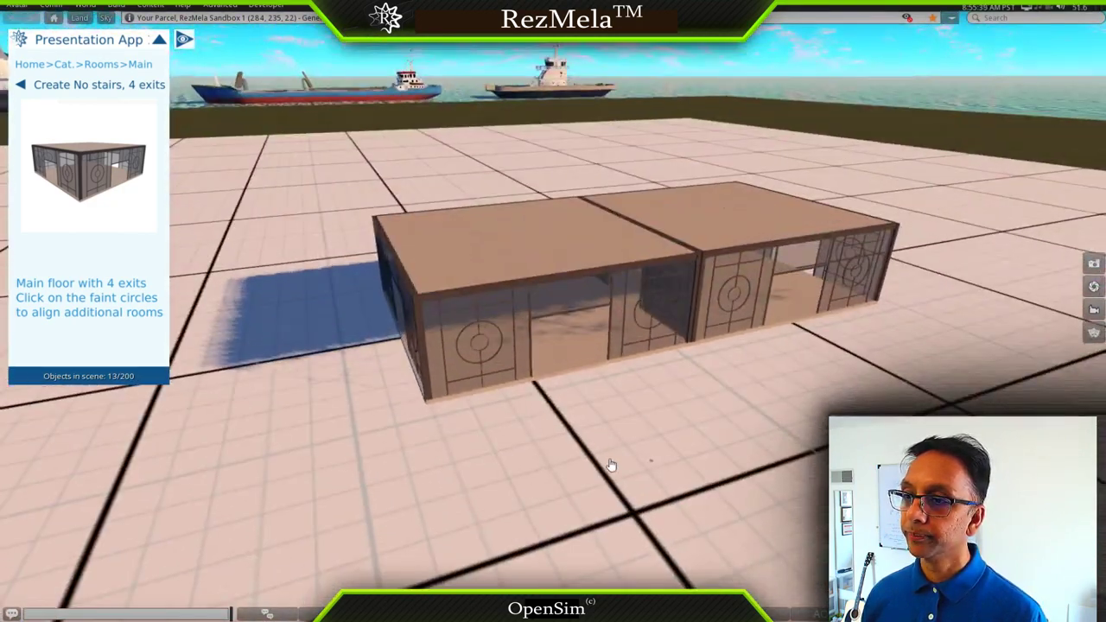
Add a third No stairs, 4 exits room against the pair so that the three form an L shape.
{"action": "left_click_drag", "start_coordinate": [644, 449], "coordinate": [555, 323], "text": "alt"}
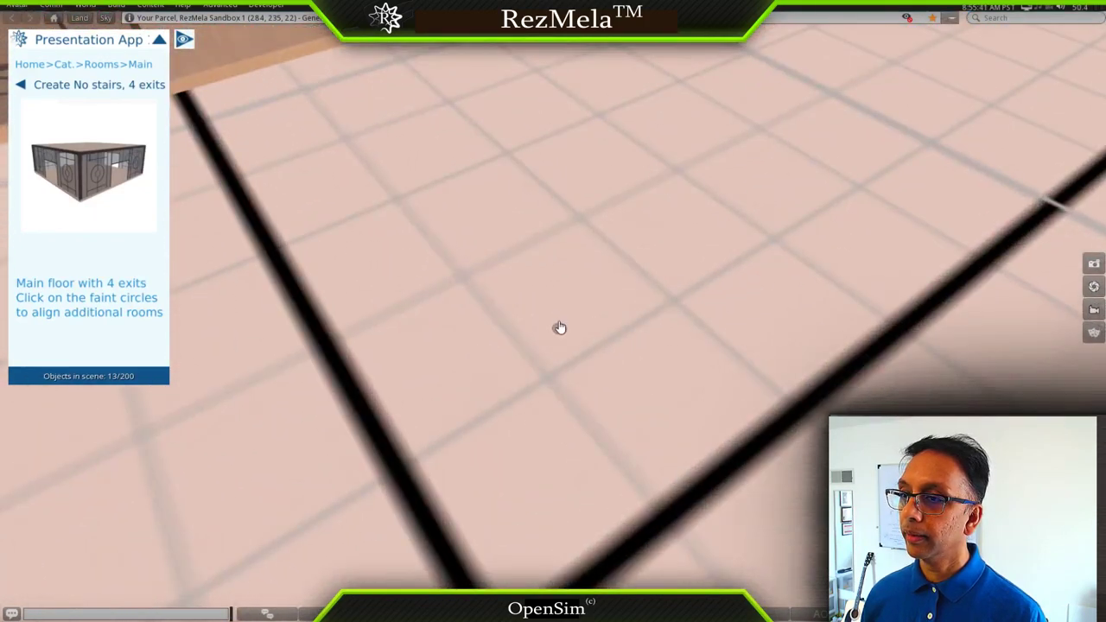
{"action": "left_click", "coordinate": [559, 332]}
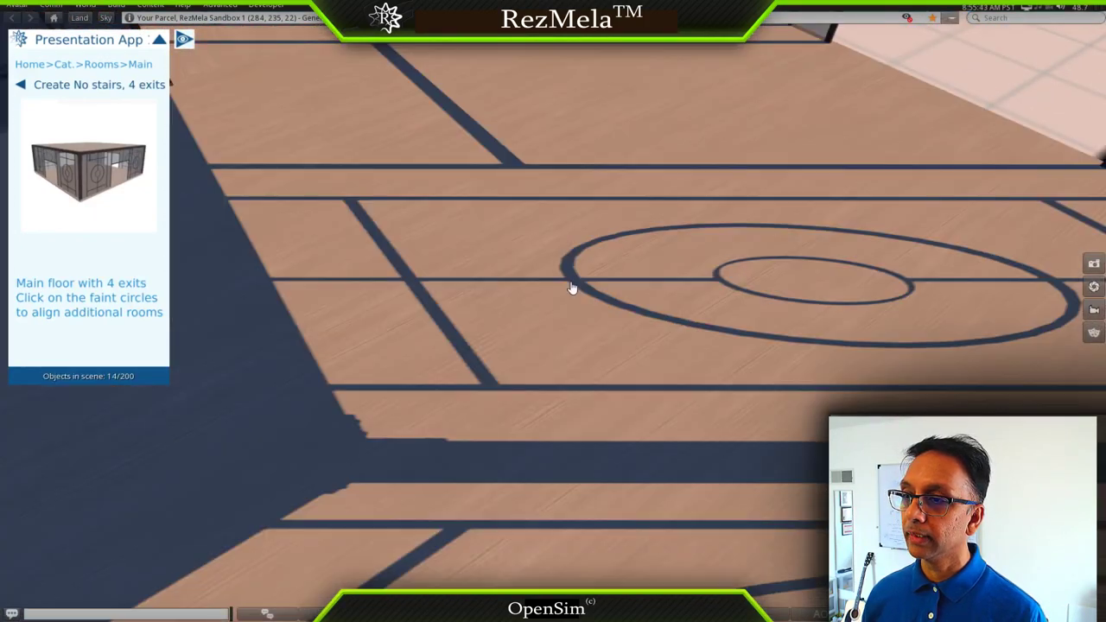
{"action": "left_click_drag", "start_coordinate": [560, 333], "coordinate": [621, 358], "text": "alt"}
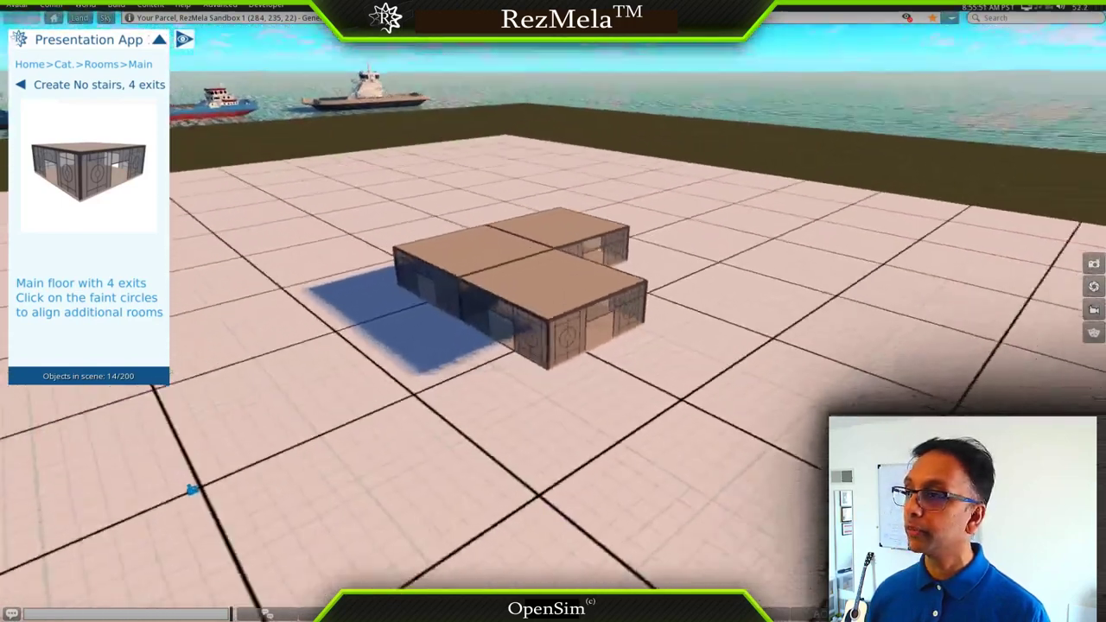
Place a Stairs 2, 4 exits room on the grid apart from the L-shaped group and inspect its staircase.
{"action": "left_click", "coordinate": [22, 86]}
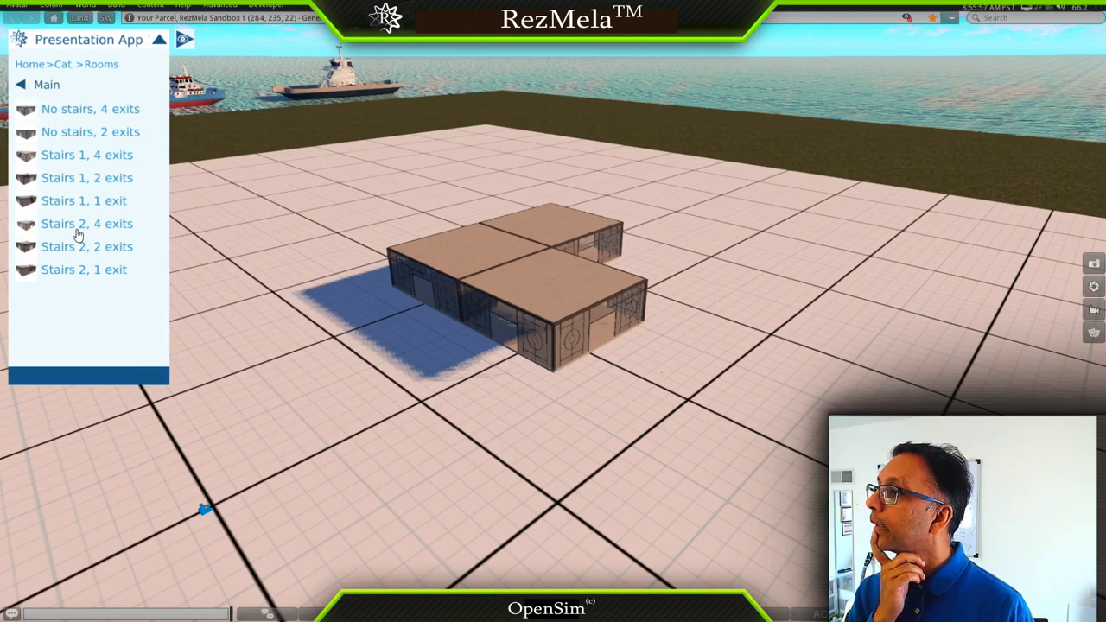
{"action": "left_click", "coordinate": [78, 225]}
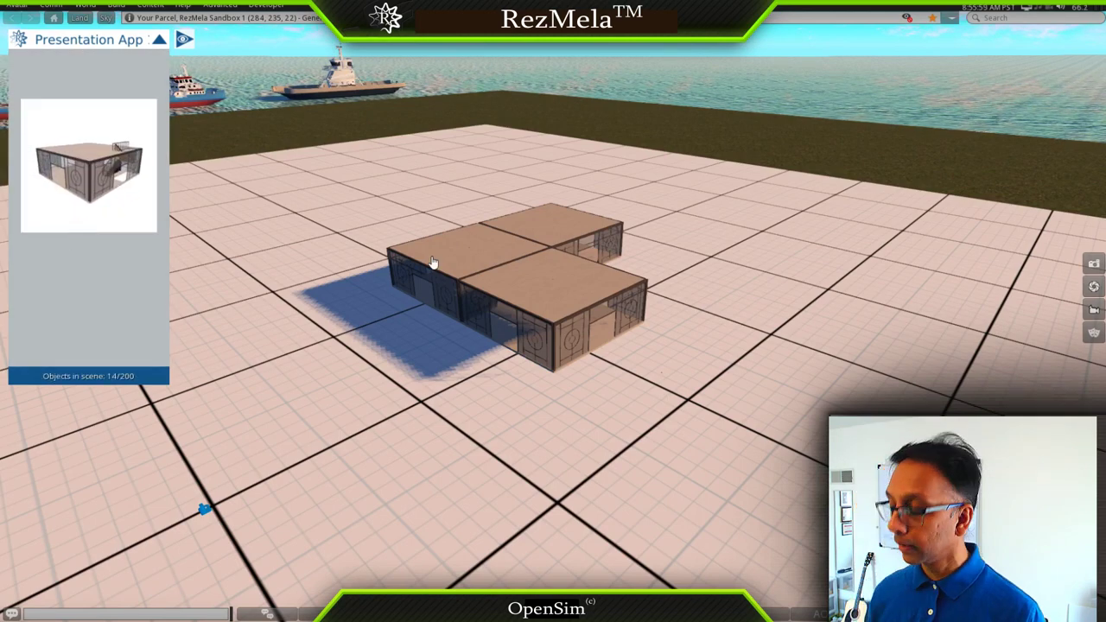
{"action": "left_click_drag", "start_coordinate": [782, 379], "coordinate": [663, 313], "text": "alt"}
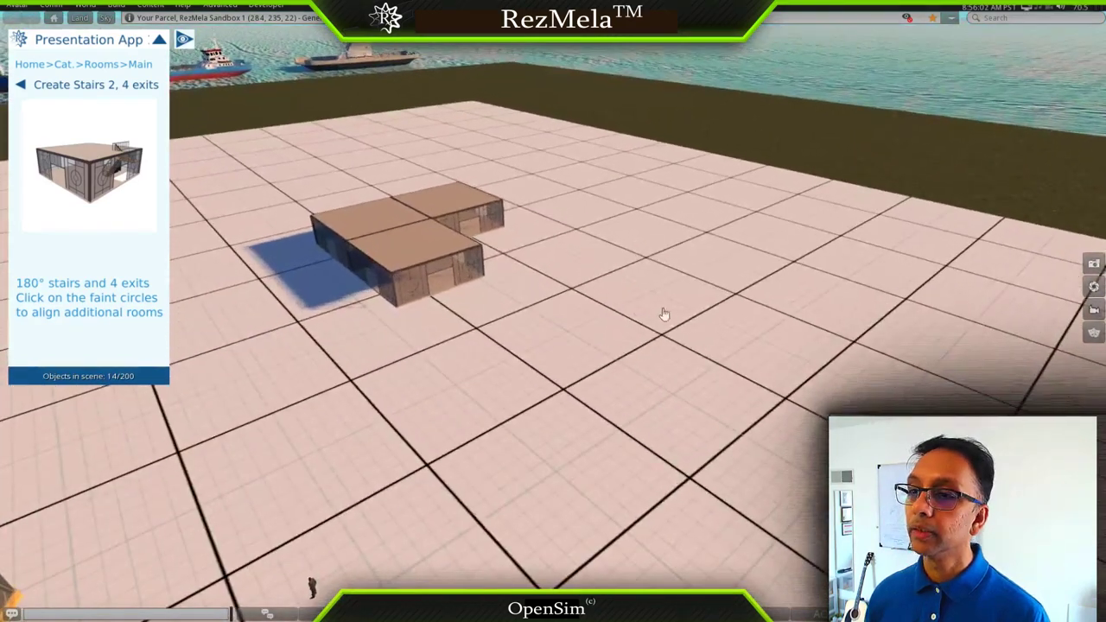
{"action": "left_click", "coordinate": [737, 300]}
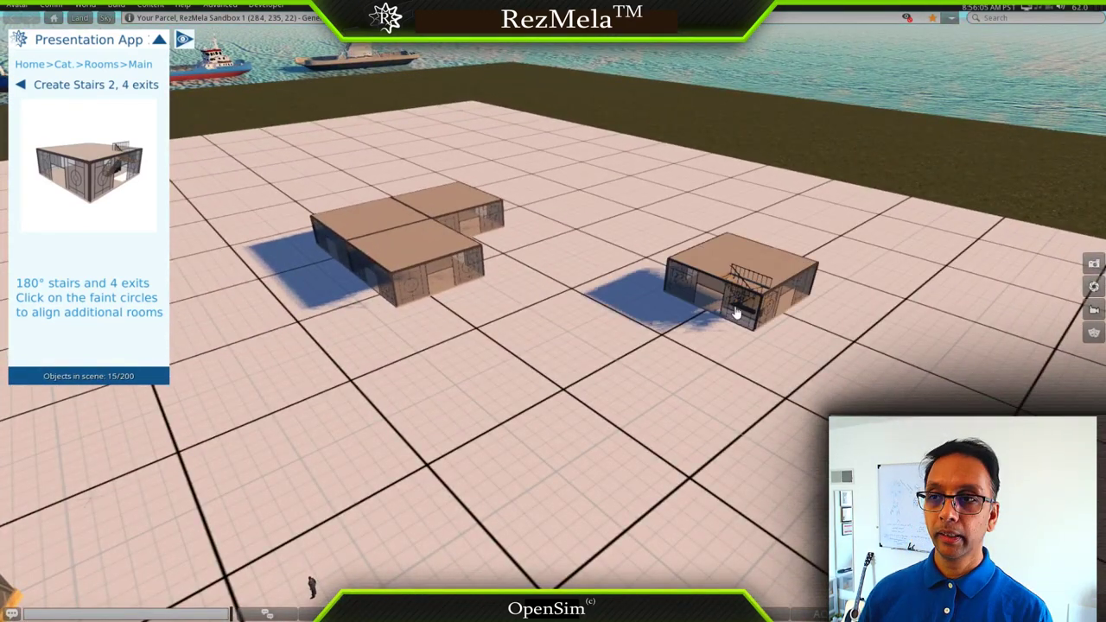
{"action": "left_click", "coordinate": [761, 287], "text": "alt"}
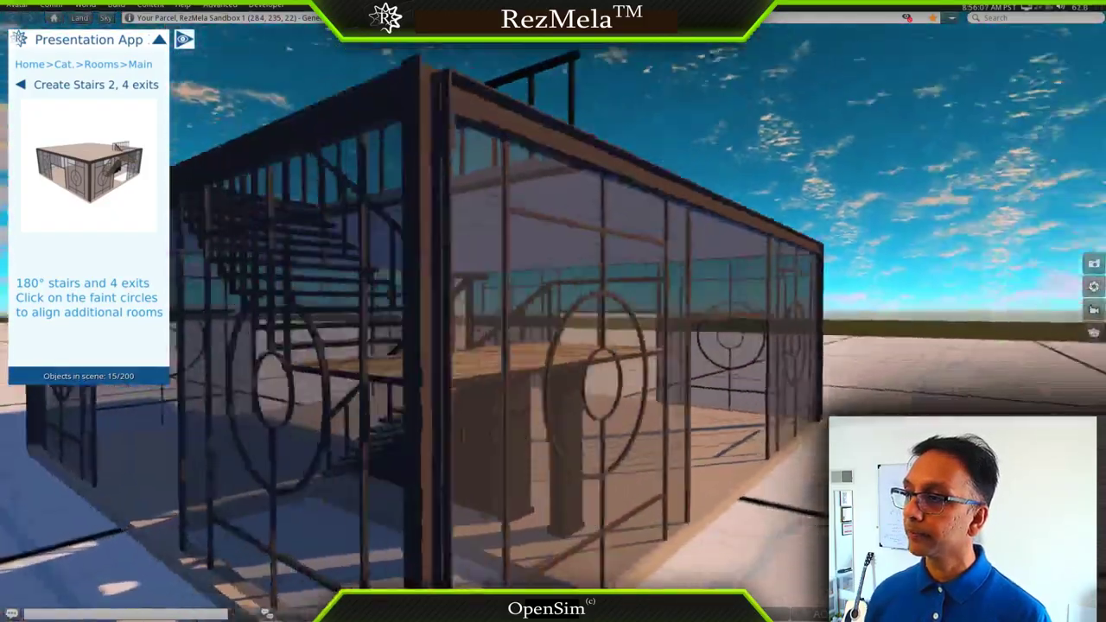
{"action": "left_click_drag", "start_coordinate": [553, 311], "coordinate": [735, 432], "text": "ctrl+alt"}
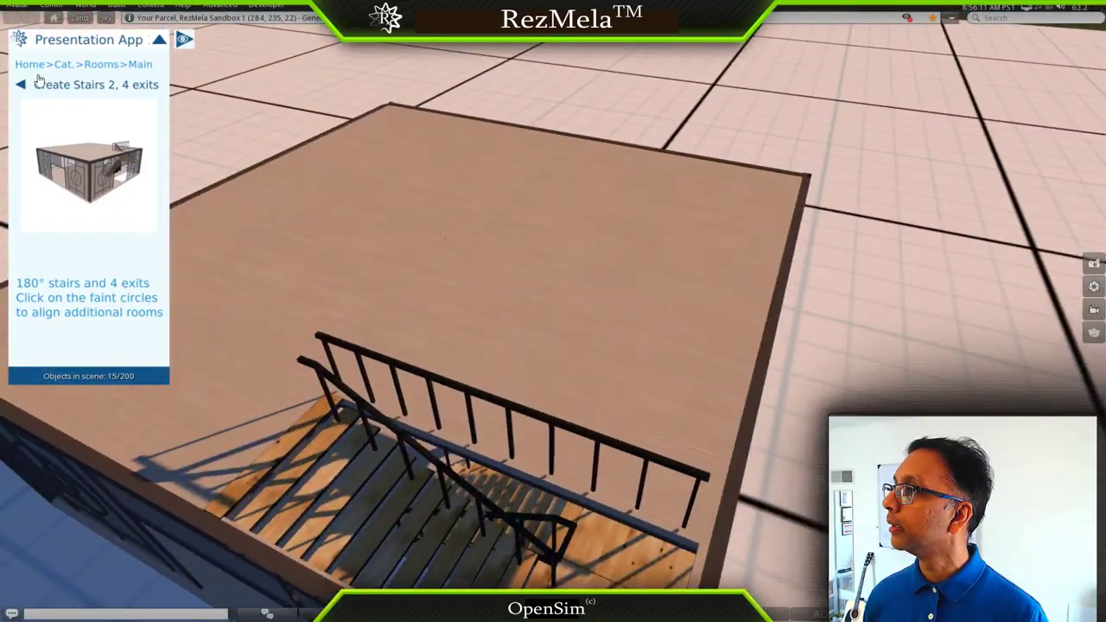
Preview No stairs, 2 exits among the Main room variants and choose Stairs 2, 1 exit for creation.
{"action": "left_click", "coordinate": [21, 86]}
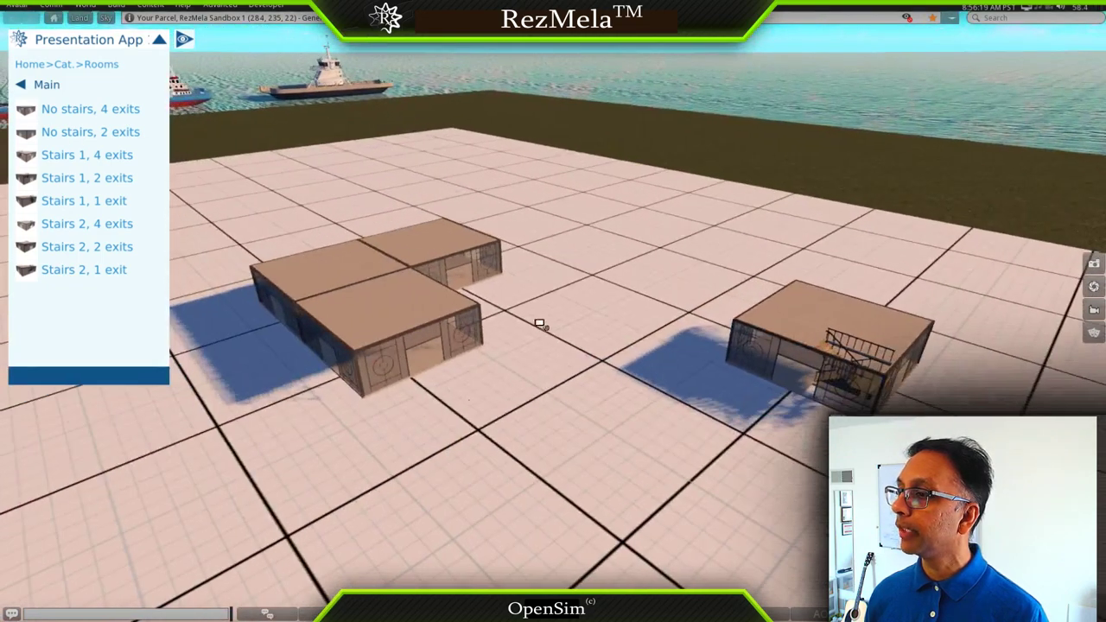
{"action": "mouse_move", "coordinate": [400, 277]}
{"action": "left_mouse_down", "text": "ctrl+alt"}
{"action": "mouse_move", "coordinate": [400, 224]}
{"action": "mouse_move", "coordinate": [400, 277]}
{"action": "left_mouse_up", "text": "ctrl+alt"}
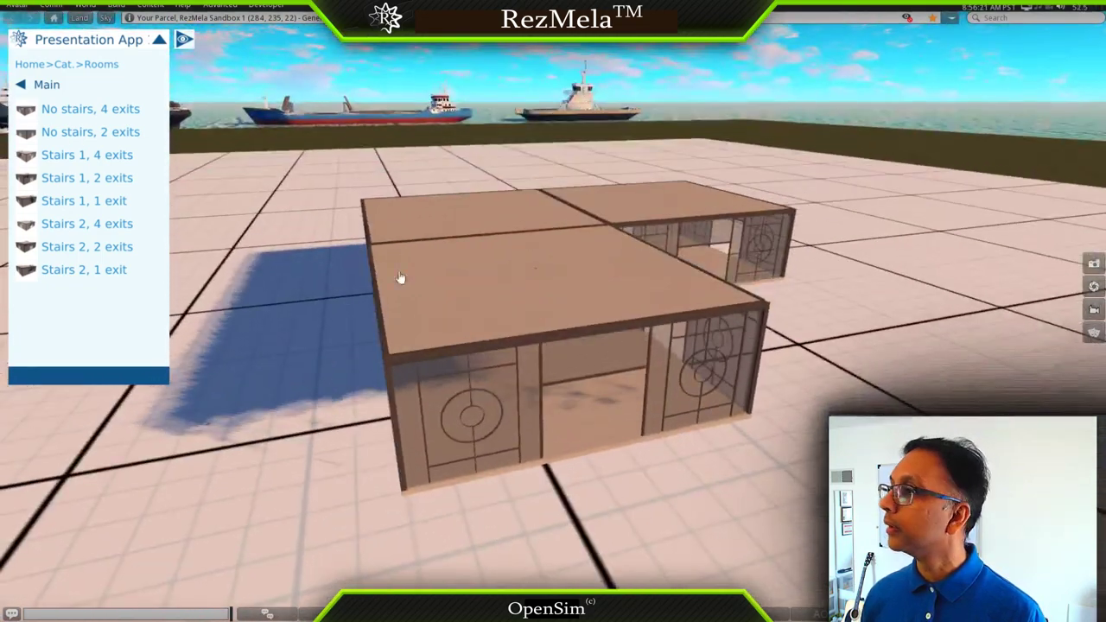
{"action": "left_click", "coordinate": [79, 135]}
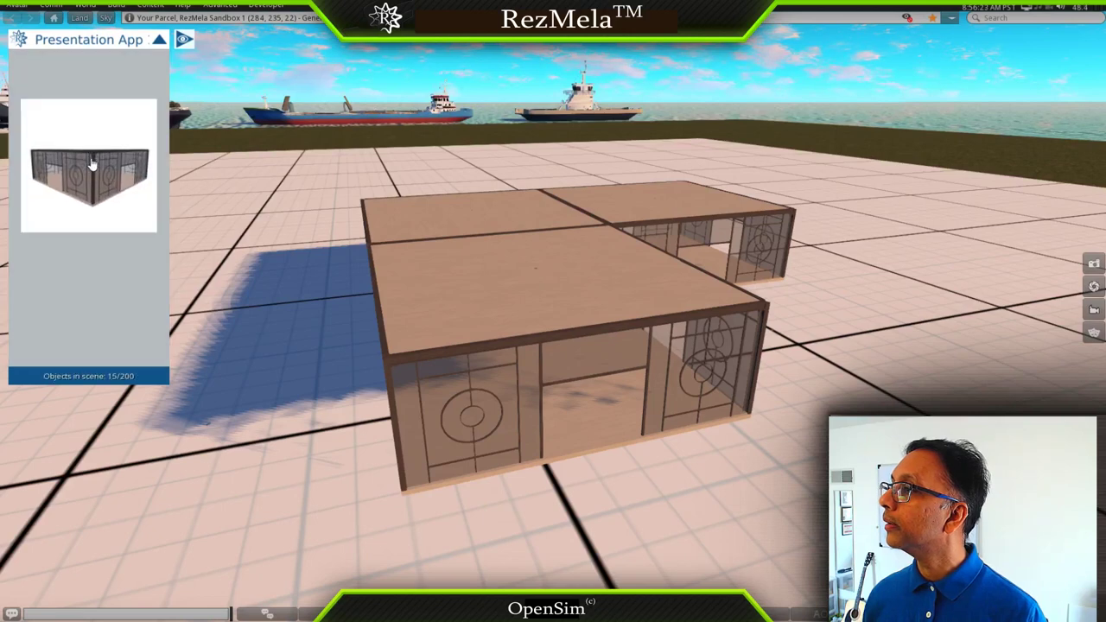
{"action": "left_click", "coordinate": [23, 83]}
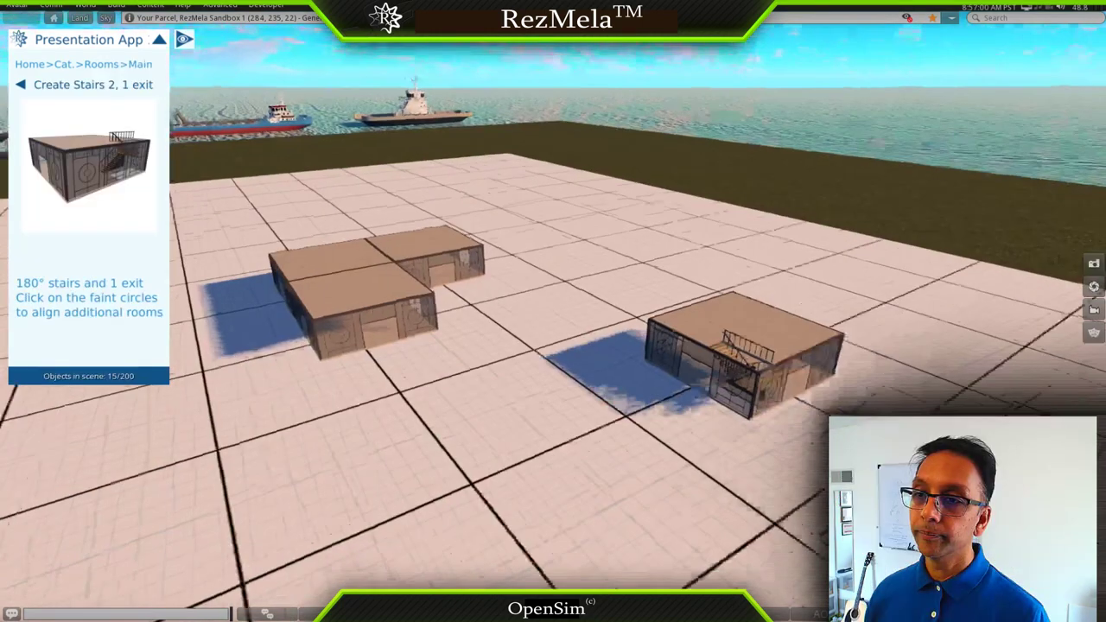
Stack a Stairs 2, 1 exit room on the standalone stairs room, using the alignment circle on its roof.
{"action": "left_click_drag", "start_coordinate": [735, 329], "coordinate": [593, 351], "text": "ctrl+alt"}
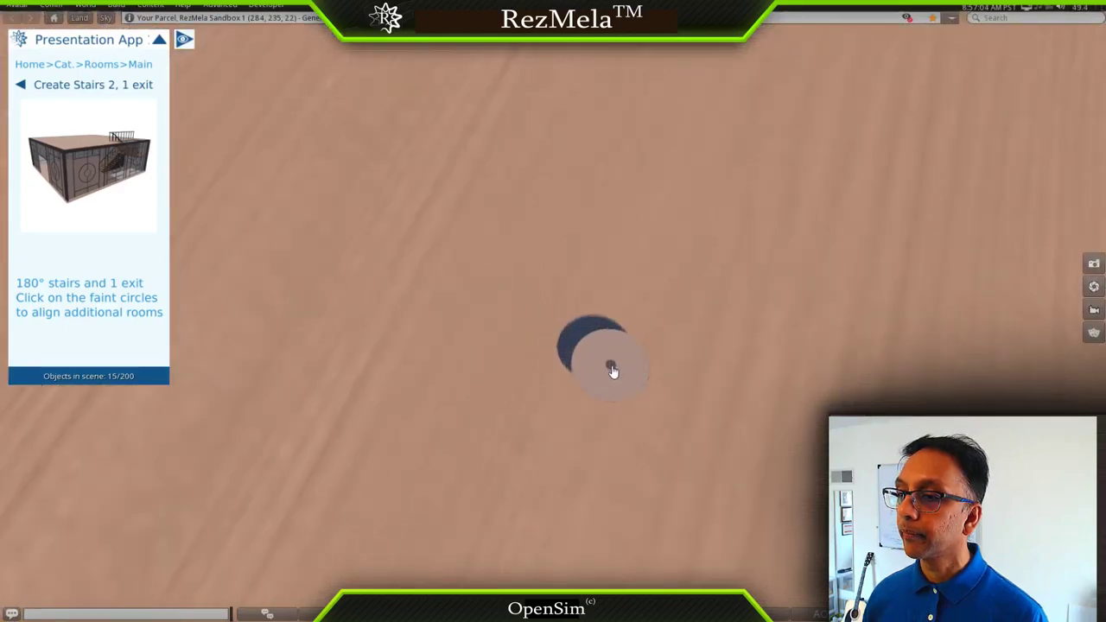
{"action": "left_click", "coordinate": [611, 371]}
{"action": "key", "text": "Escape"}
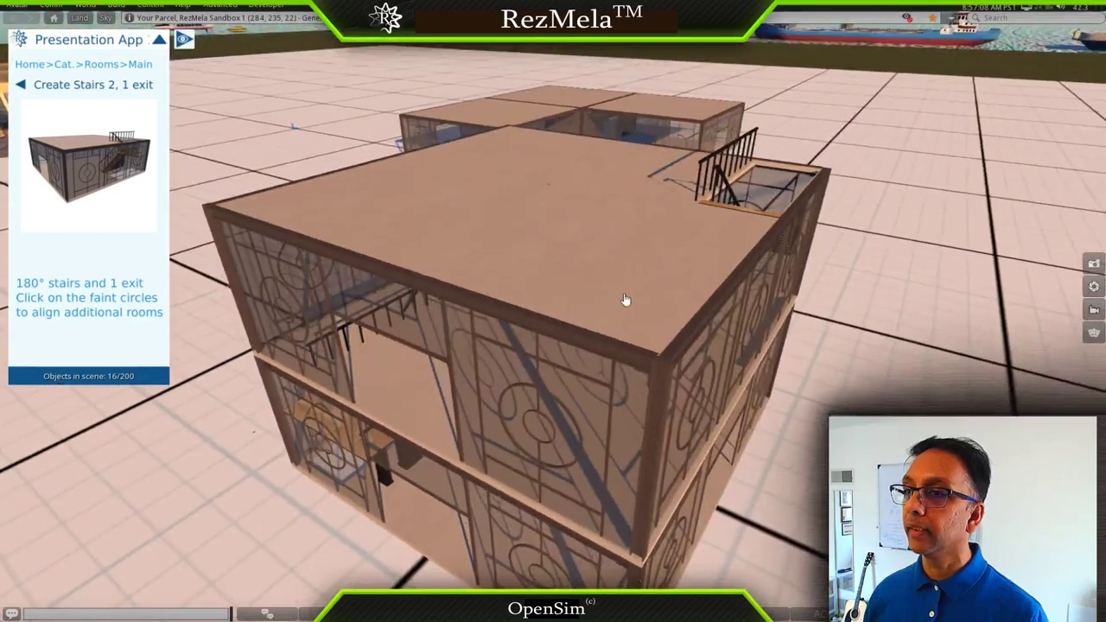
Rotate the upper-floor room by +90° twice to line its staircase up with the one below, and deselect it.
{"action": "left_click", "coordinate": [628, 299]}
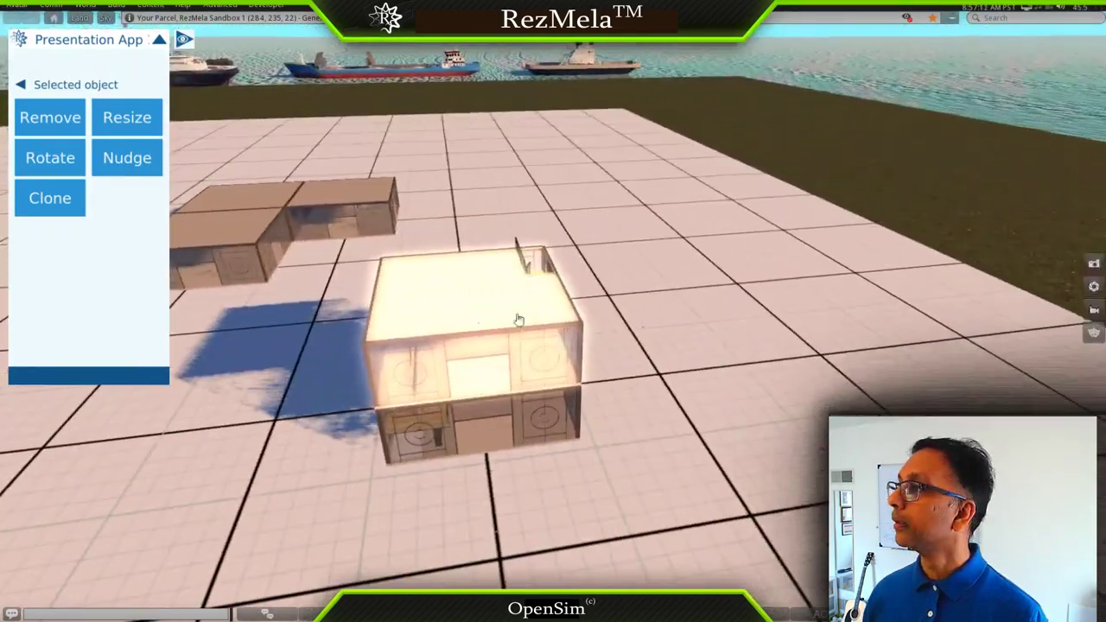
{"action": "left_click", "coordinate": [60, 160]}
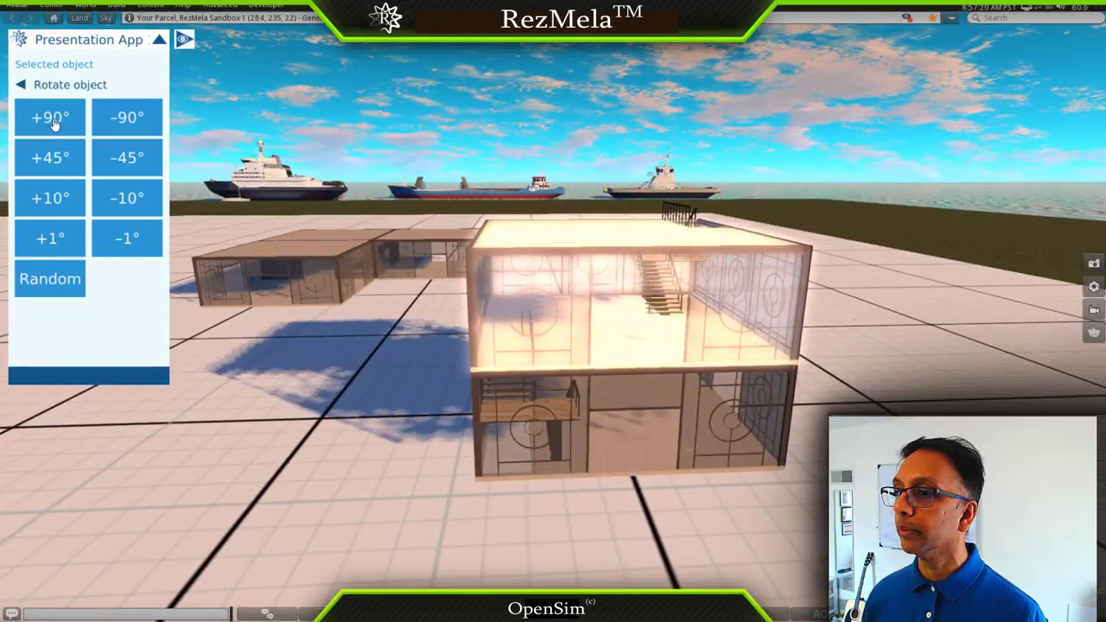
{"action": "left_click", "coordinate": [50, 119]}
{"action": "left_click", "coordinate": [50, 119]}
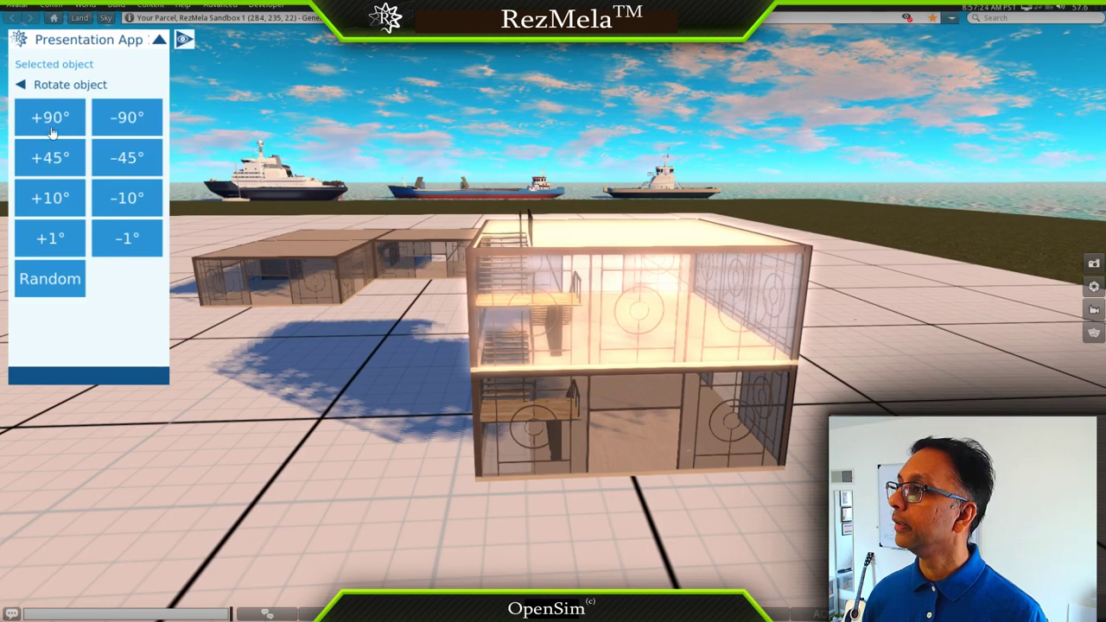
{"action": "left_click", "coordinate": [23, 84]}
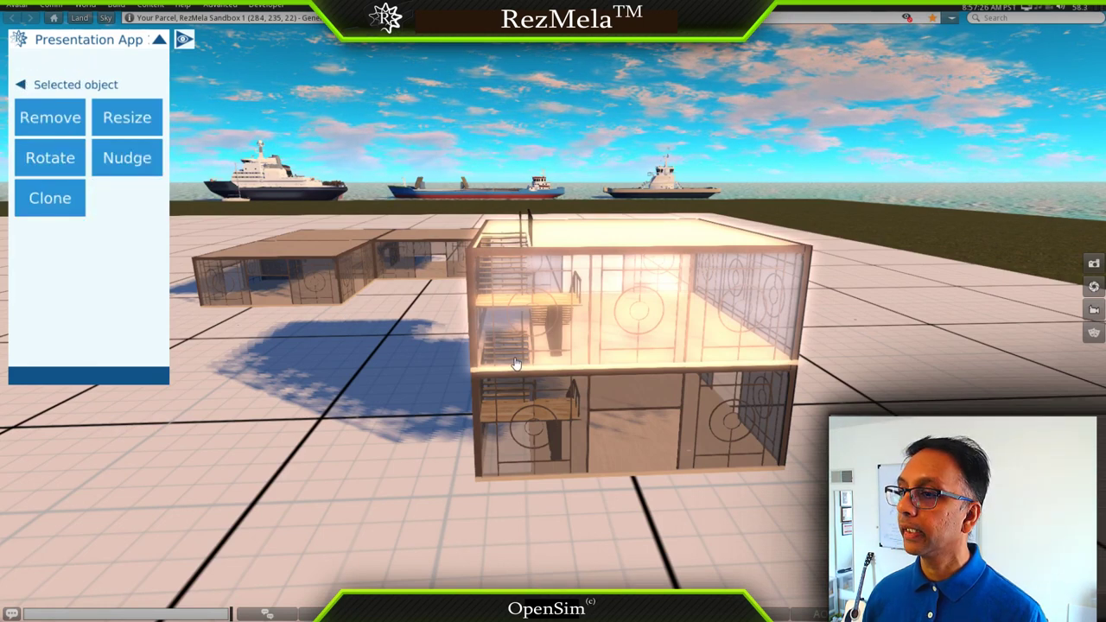
{"action": "left_click", "coordinate": [20, 85]}
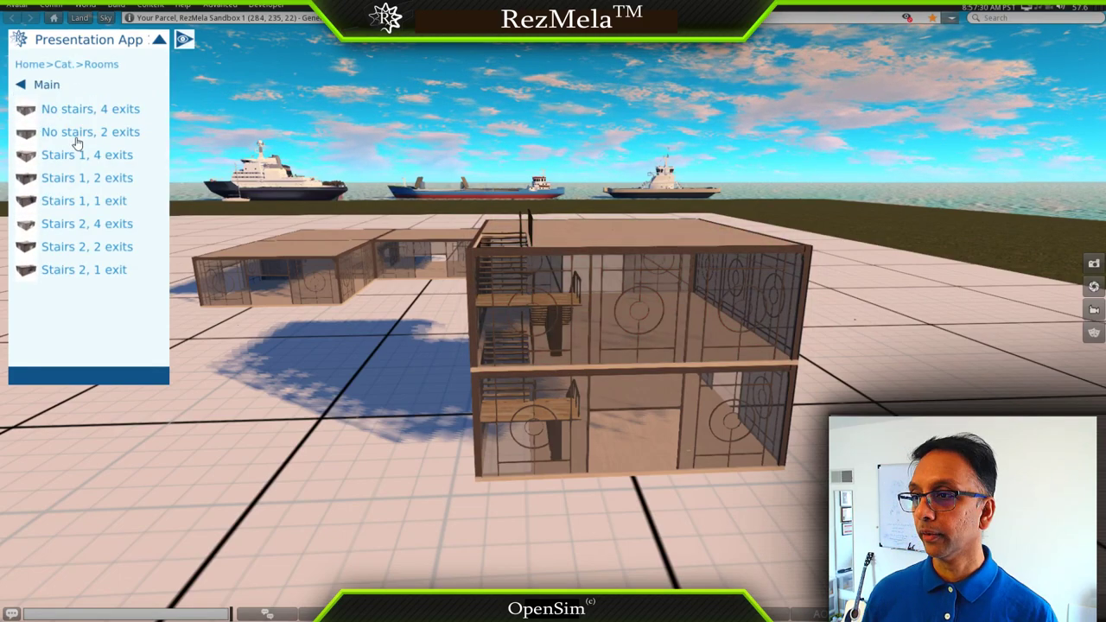
Open the Balconies group of the Square Rooms category and preview Balcony 2, 1 exit.
{"action": "mouse_move", "coordinate": [537, 349]}
{"action": "left_mouse_down", "text": "alt"}
{"action": "mouse_move", "coordinate": [592, 302]}
{"action": "mouse_move", "coordinate": [816, 247]}
{"action": "mouse_move", "coordinate": [834, 276]}
{"action": "mouse_move", "coordinate": [734, 406]}
{"action": "mouse_move", "coordinate": [613, 376]}
{"action": "mouse_move", "coordinate": [467, 268]}
{"action": "mouse_move", "coordinate": [380, 242]}
{"action": "mouse_move", "coordinate": [483, 328]}
{"action": "mouse_move", "coordinate": [570, 324]}
{"action": "mouse_move", "coordinate": [411, 290]}
{"action": "mouse_move", "coordinate": [415, 315]}
{"action": "mouse_move", "coordinate": [519, 320]}
{"action": "mouse_move", "coordinate": [512, 299]}
{"action": "left_mouse_up", "text": "alt"}
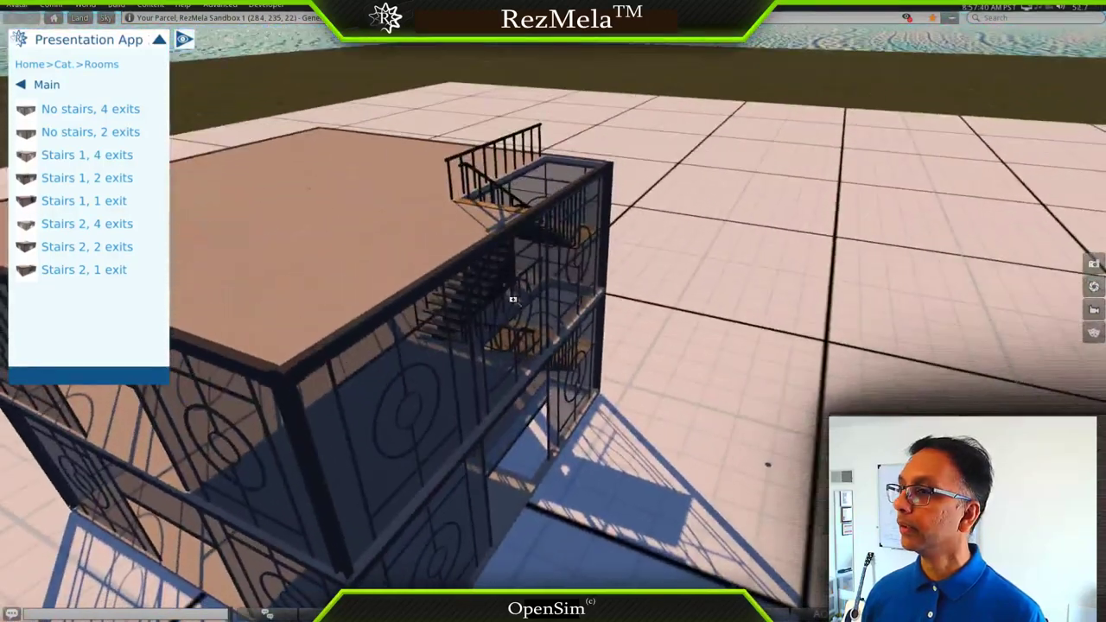
{"action": "left_click", "coordinate": [25, 87]}
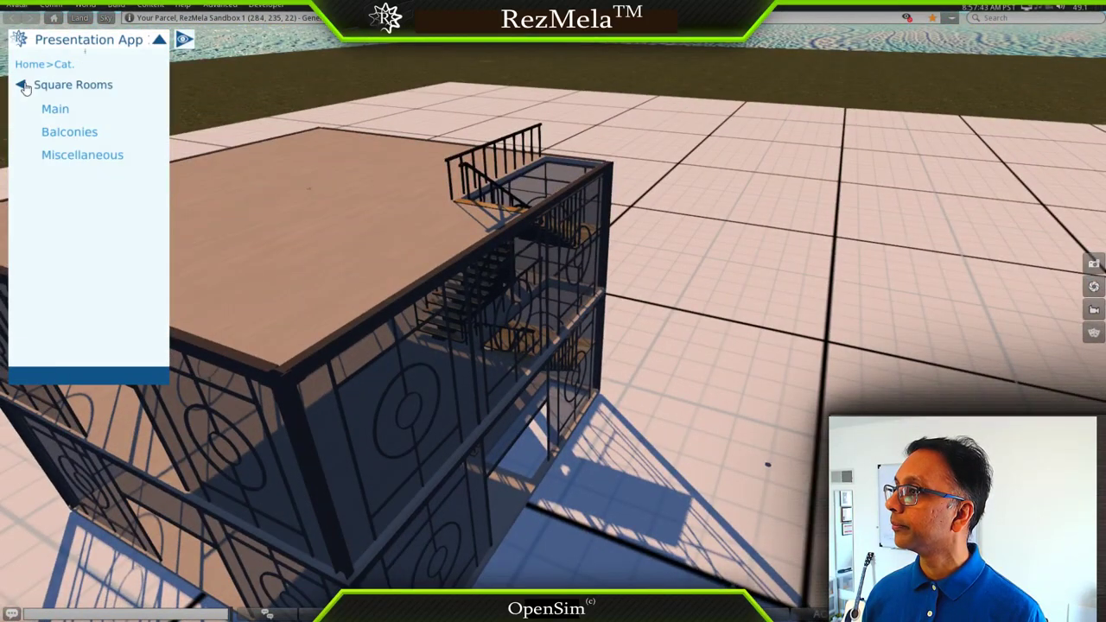
{"action": "left_click", "coordinate": [64, 134]}
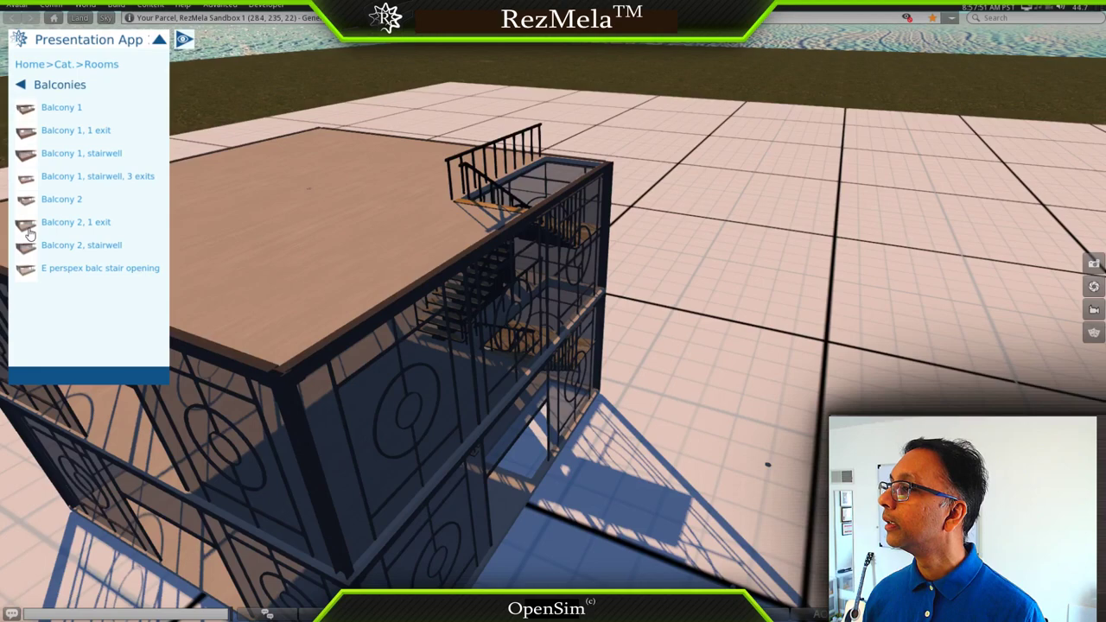
{"action": "left_click", "coordinate": [30, 229]}
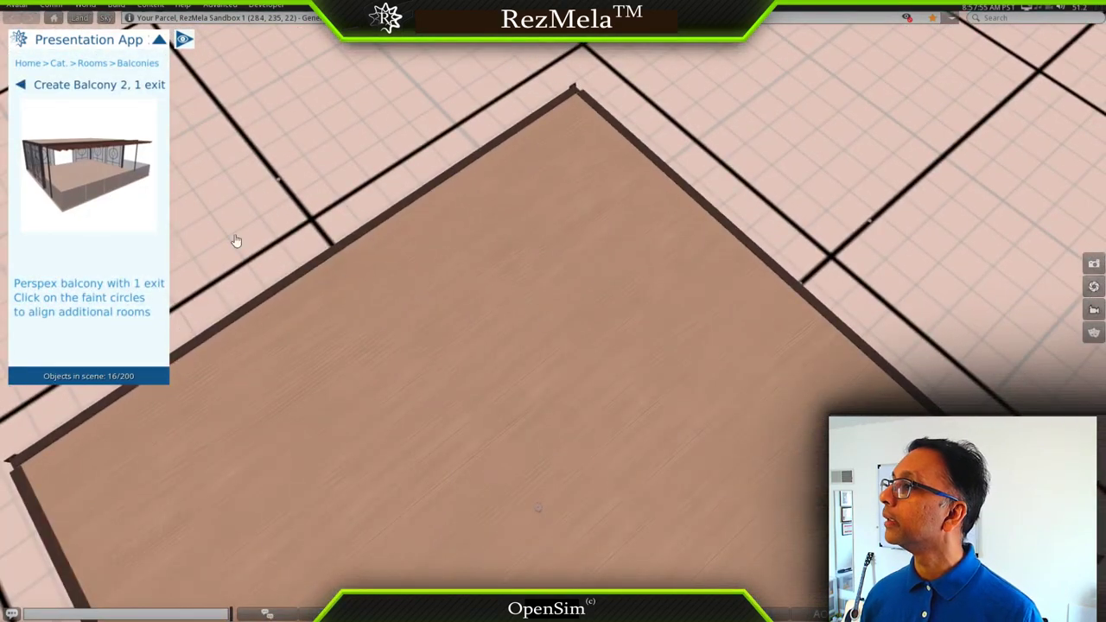
{"action": "left_click", "coordinate": [22, 86]}
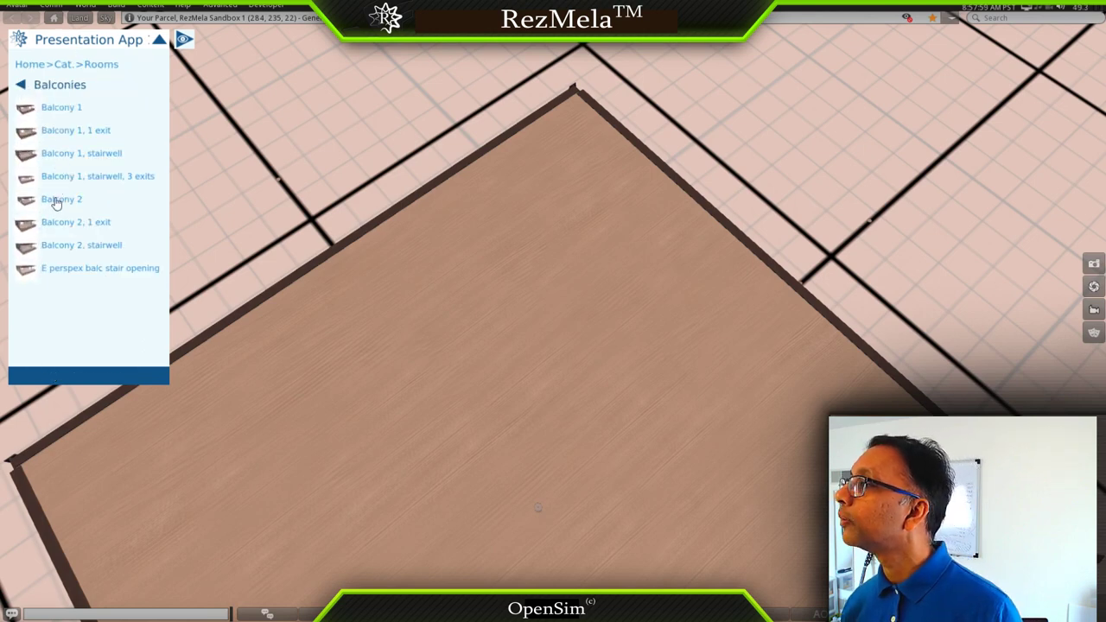
Place a Balcony 2, stairwell on top of the two-storey building, using the alignment circle on its roof.
{"action": "left_click", "coordinate": [47, 250]}
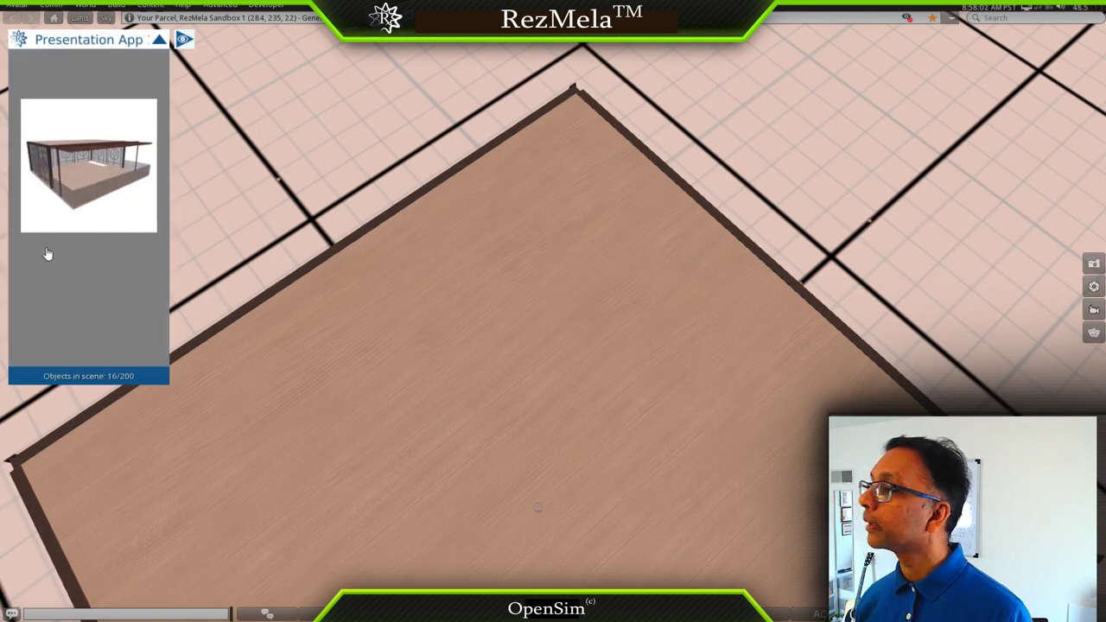
{"action": "left_click_drag", "start_coordinate": [522, 453], "coordinate": [552, 314], "text": "alt"}
{"action": "left_click", "coordinate": [562, 398], "text": "alt"}
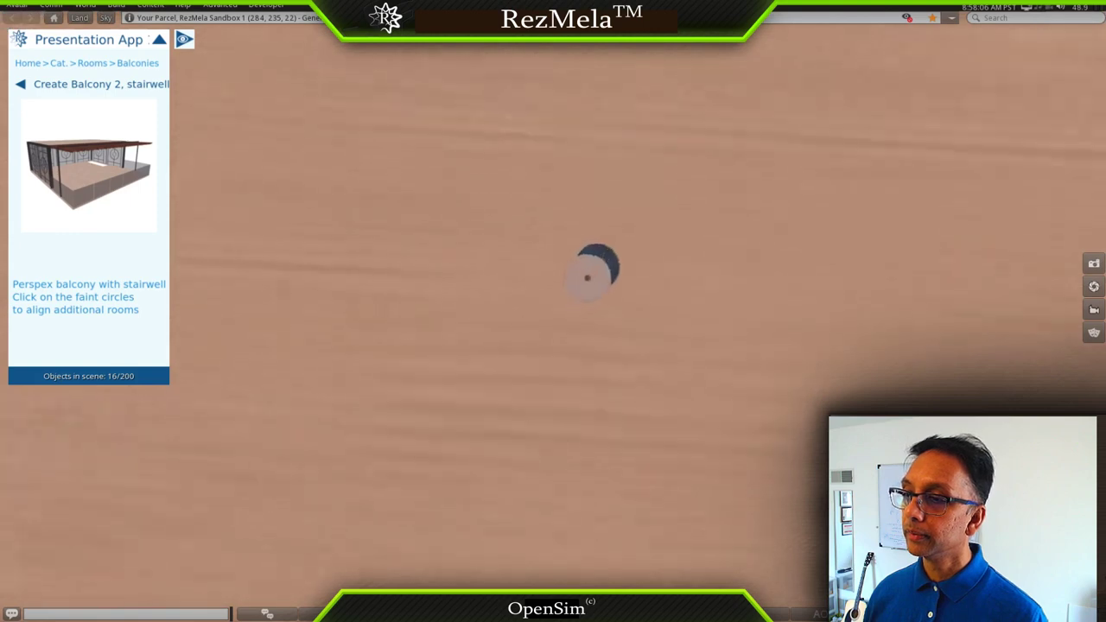
{"action": "left_click", "coordinate": [591, 278]}
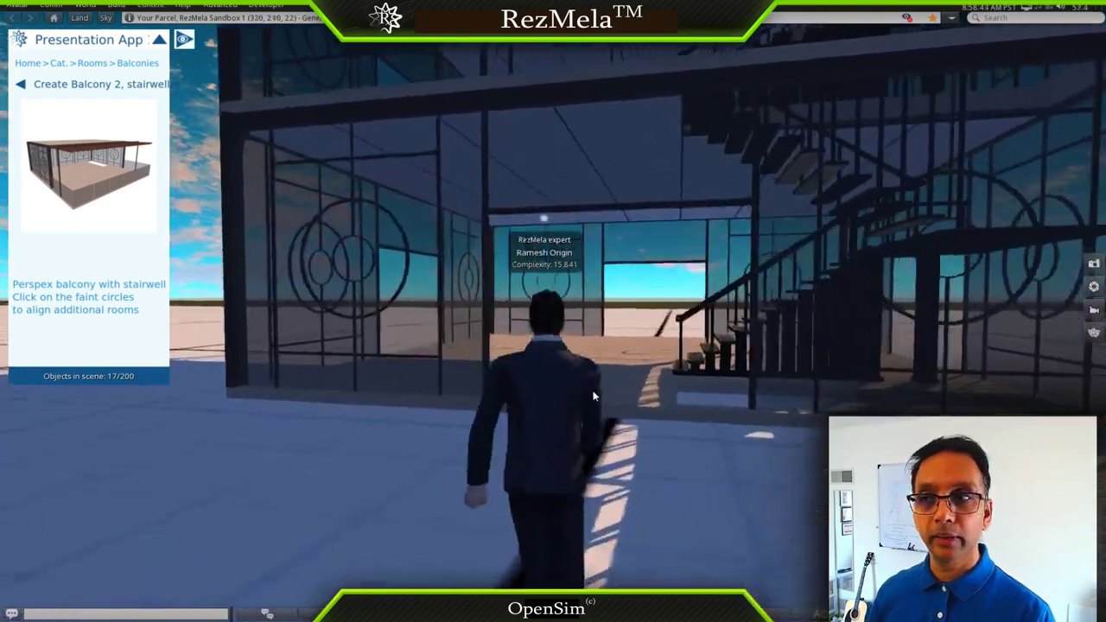
Walk the avatar into the ground floor of the multi-storey building and face it toward the staircase.
{"action": "key", "text": "Up"}
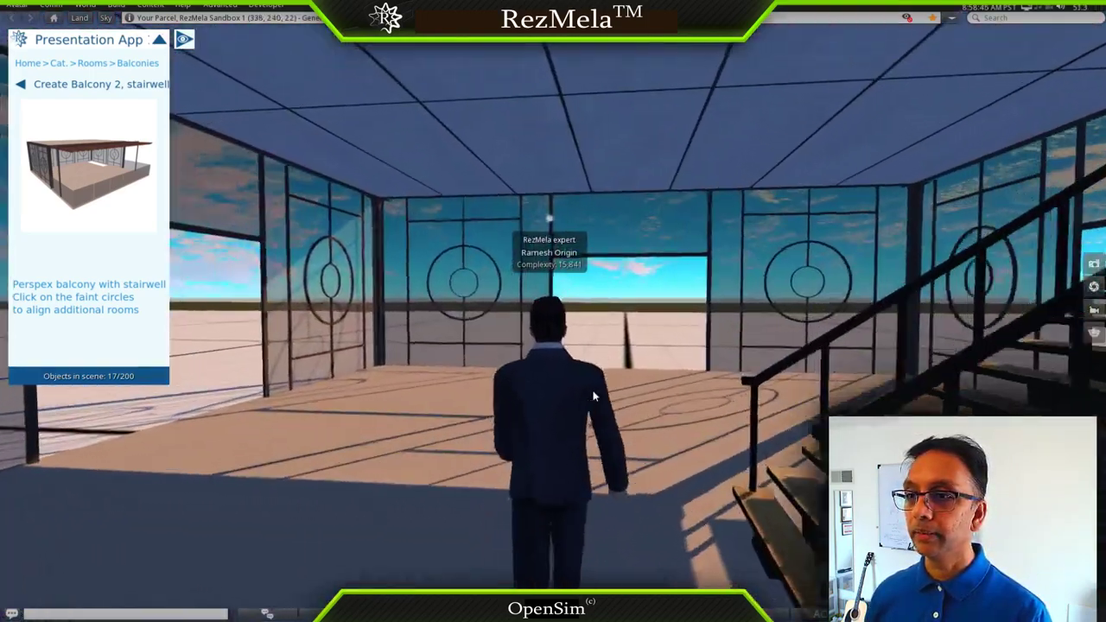
{"action": "key", "text": "Up"}
{"action": "key", "text": "Right"}
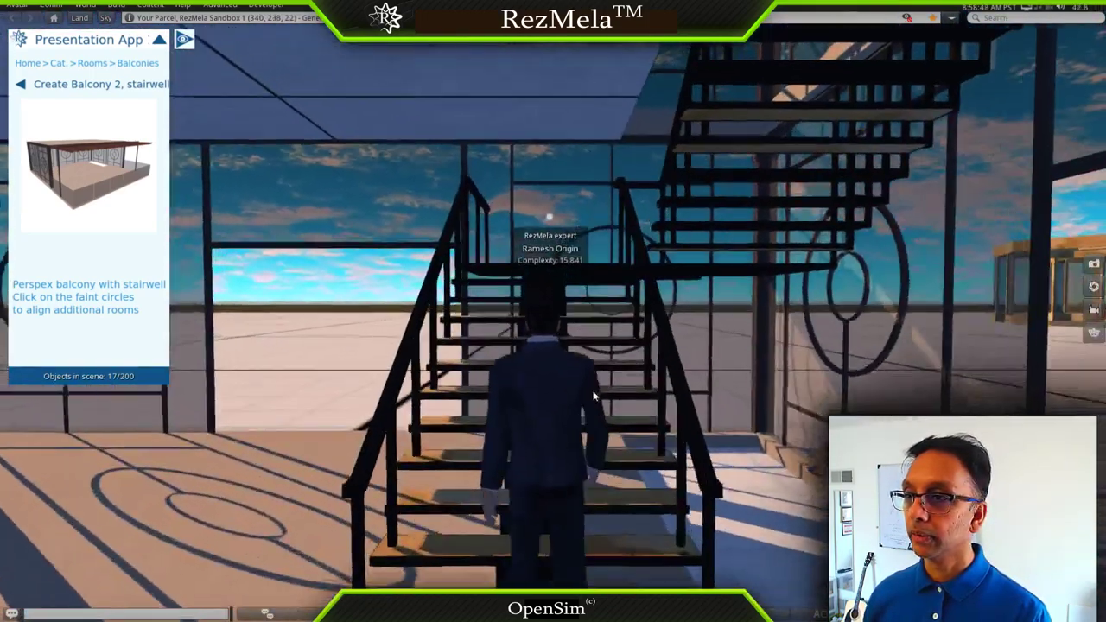
Walk the avatar up both flights of the staircase and into the upper-floor room to inspect it.
{"action": "key", "text": "Up"}
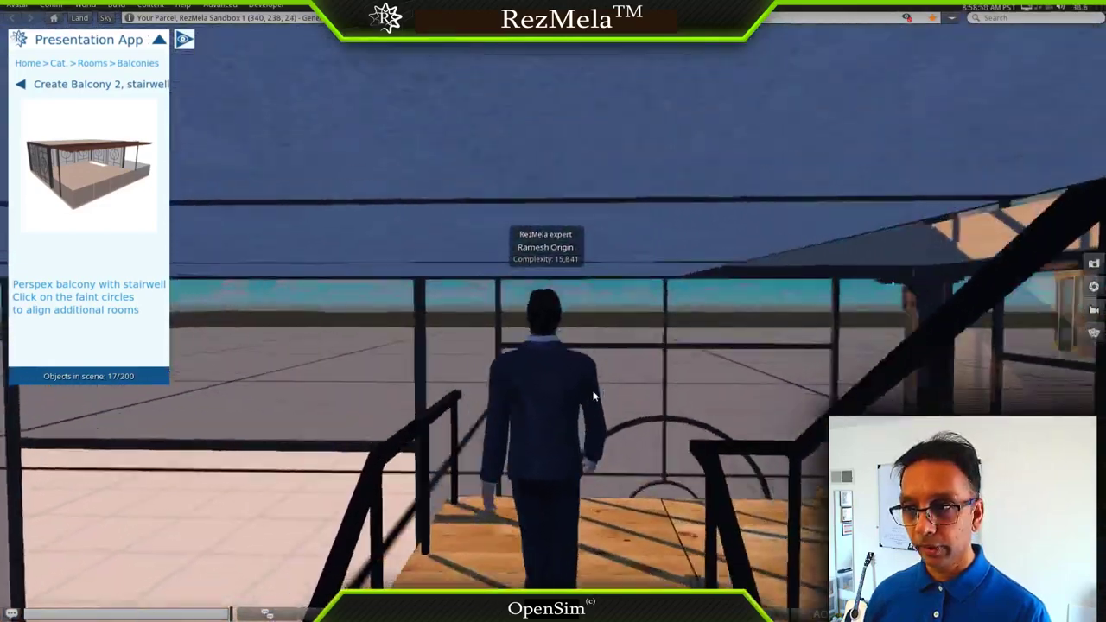
{"action": "key", "text": "Up"}
{"action": "key", "text": "Right"}
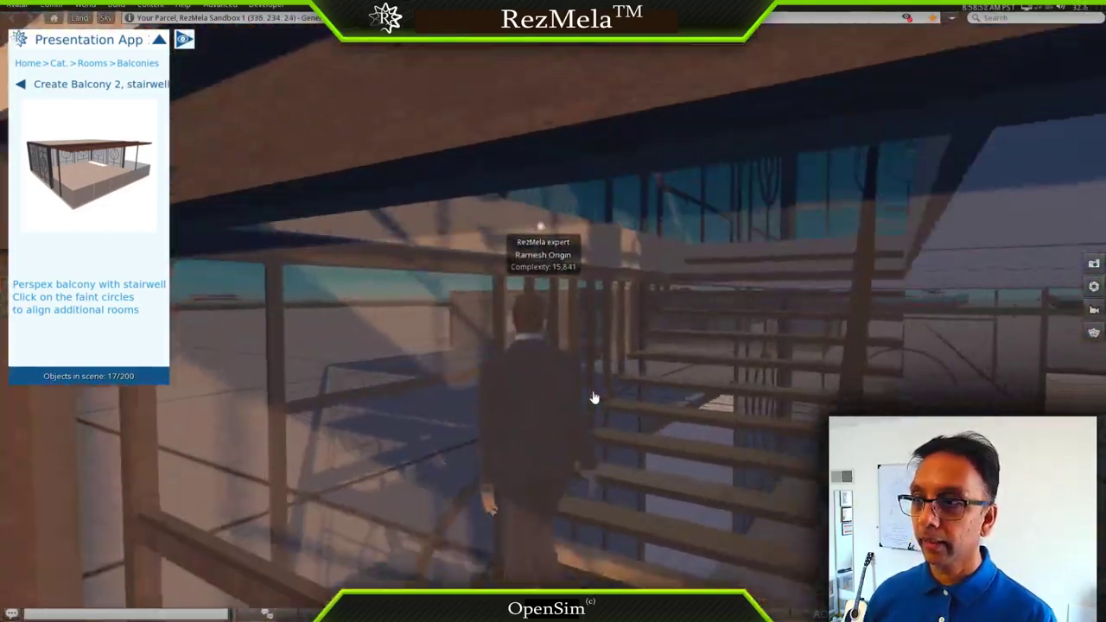
{"action": "key", "text": "Up"}
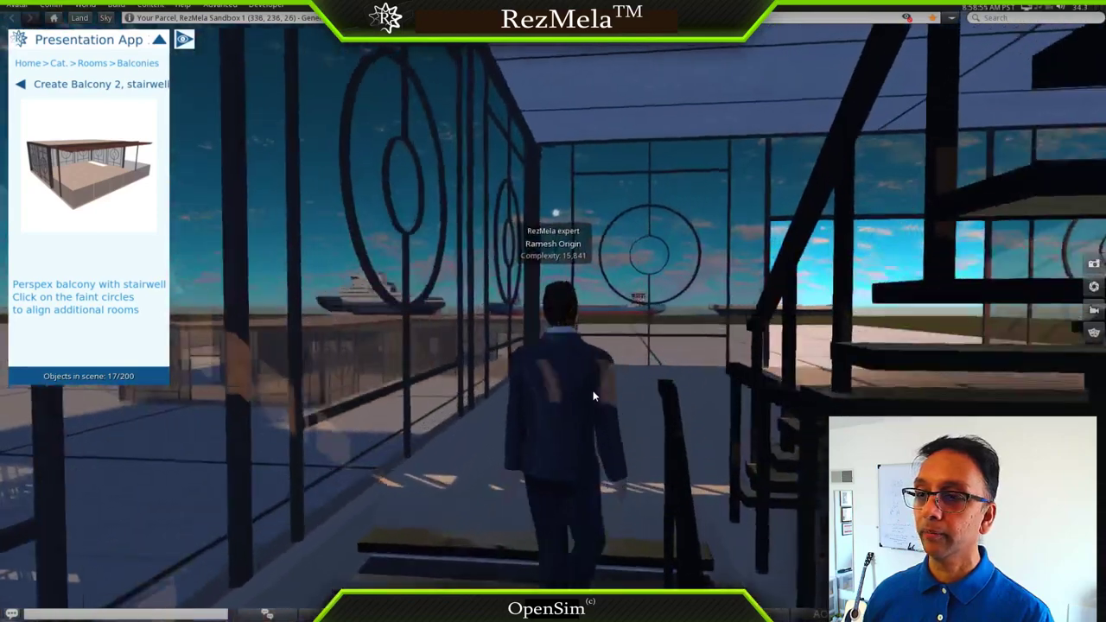
{"action": "key", "text": "Up"}
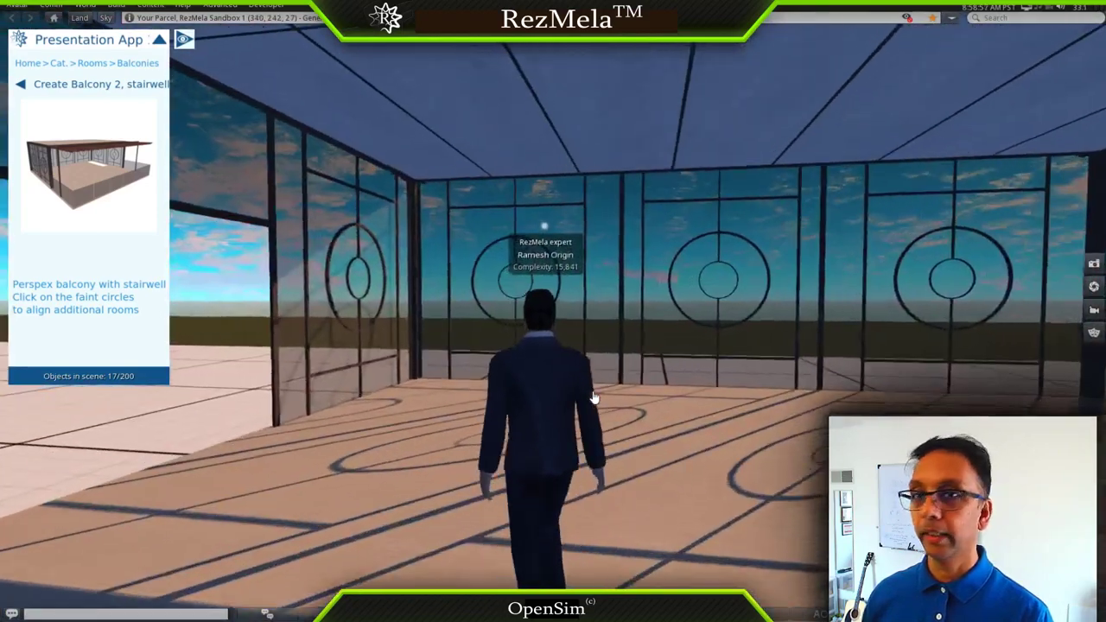
{"action": "key", "text": "Up"}
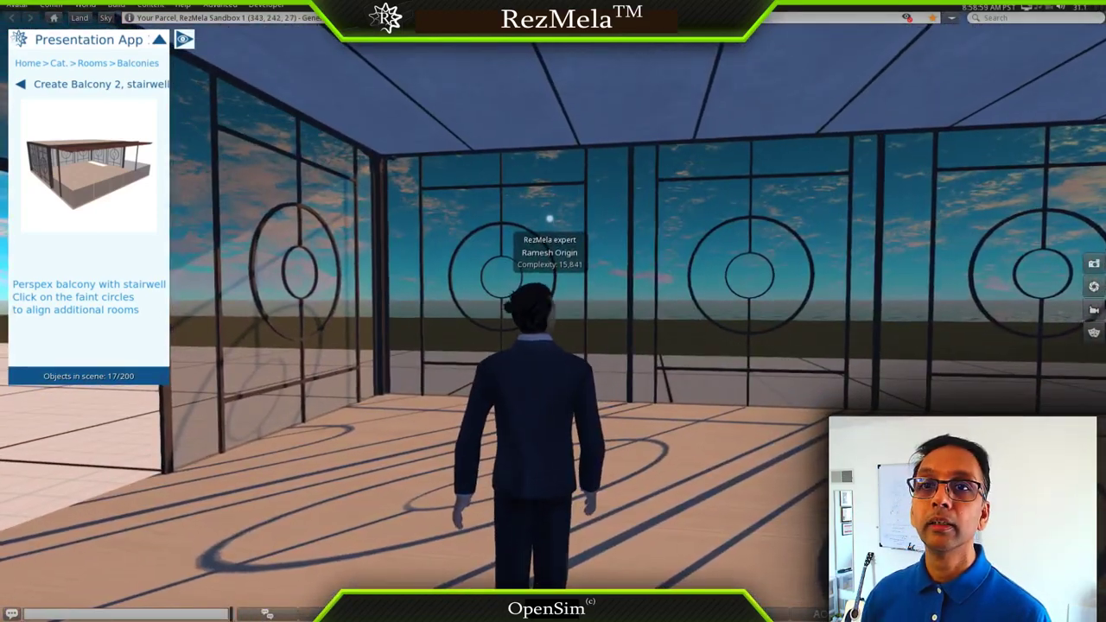